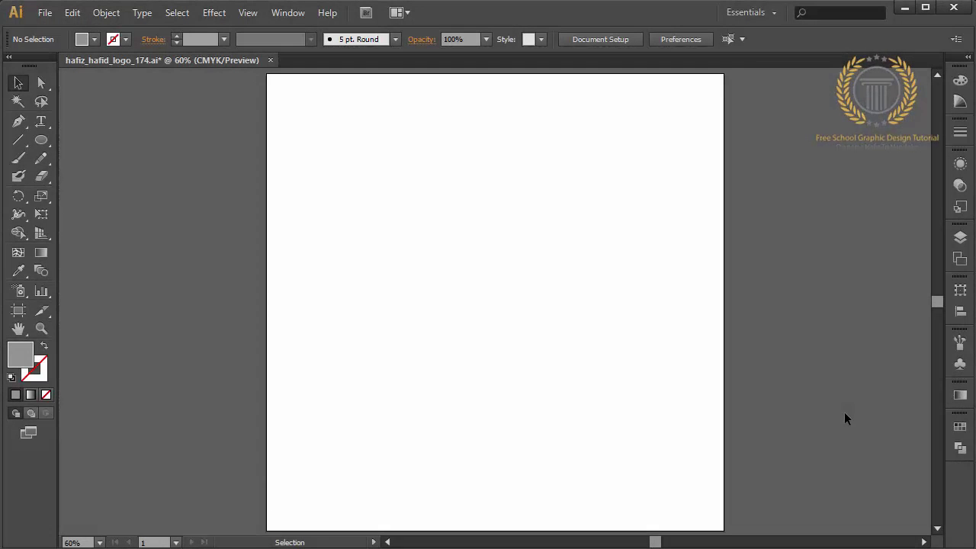
- Zoom to 150% and draw a large circle on the artboard with the Ellipse tool
key("ctrl+1")
key("ctrl+plus")
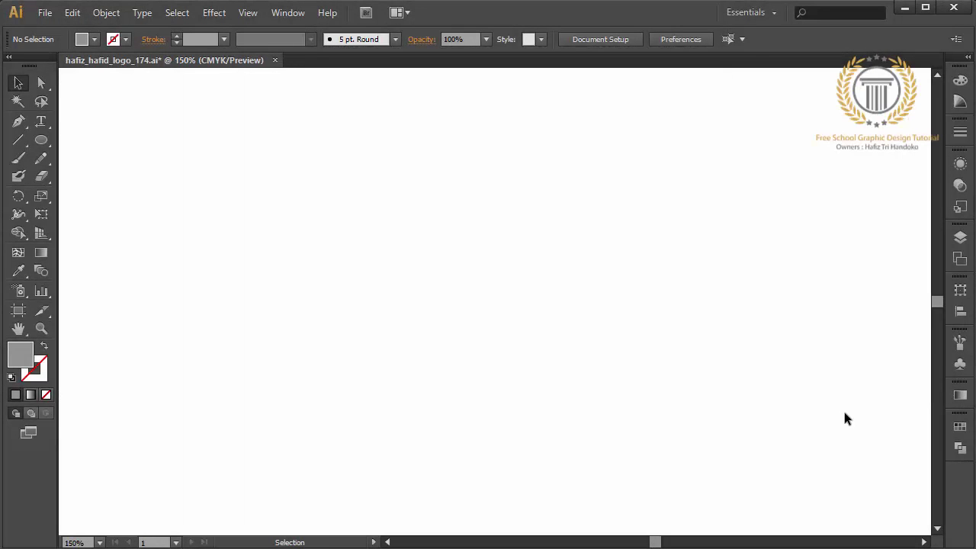
left_click(46, 140)
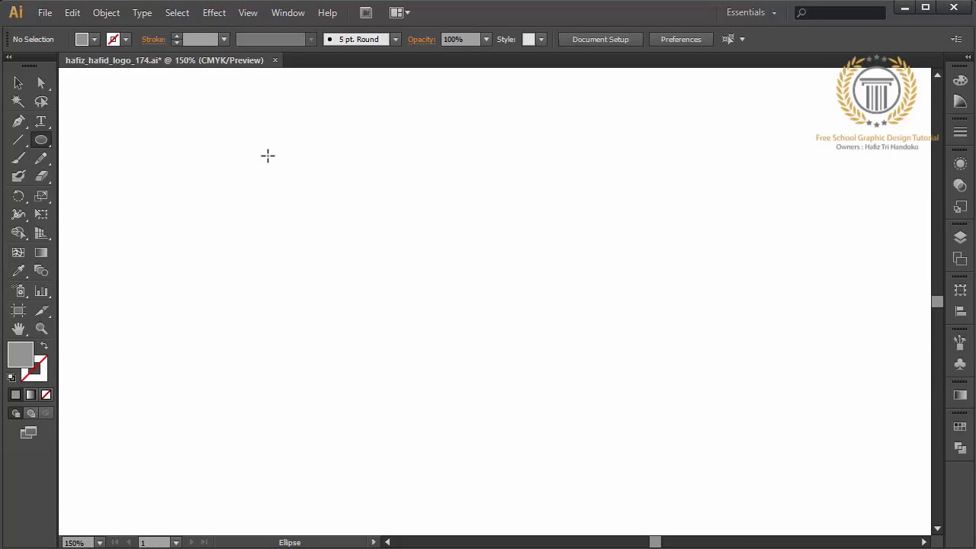
mouse_move(262, 153)
left_mouse_down()
mouse_move(593, 445)
mouse_move(575, 417)
left_mouse_up()
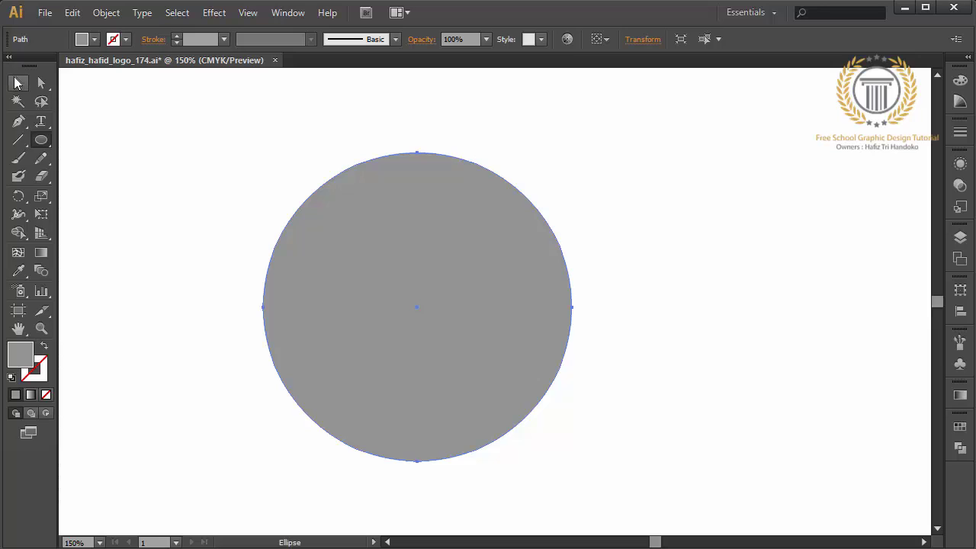
- Move the large circle slightly up and right, then deselect it
left_click(18, 83)
mouse_move(506, 323)
left_mouse_down()
mouse_move(543, 327)
mouse_move(552, 317)
left_mouse_up()
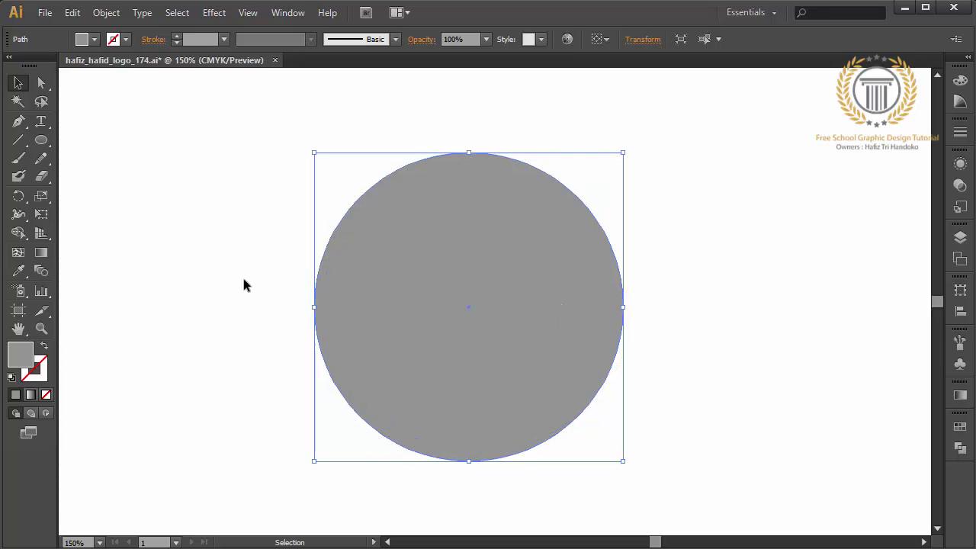
left_click(238, 279)
left_click(41, 141)
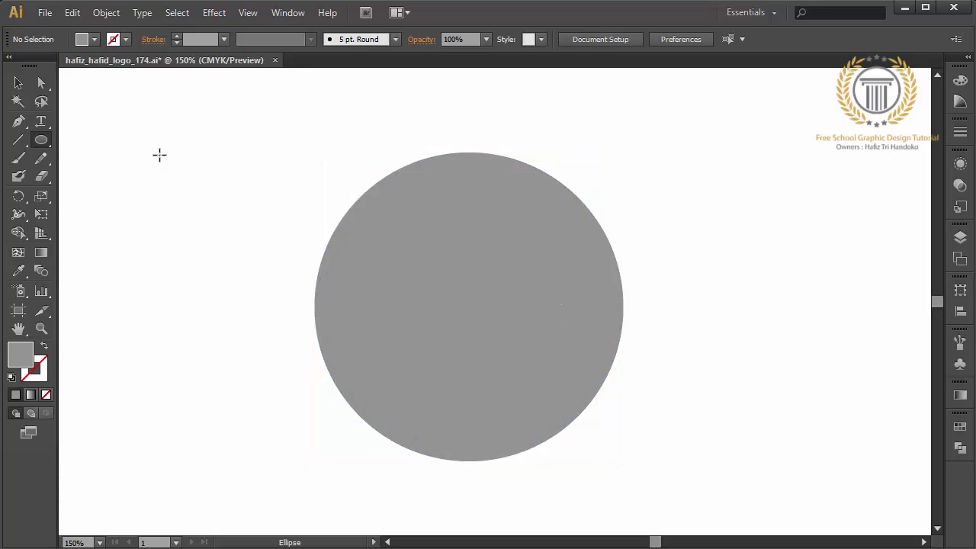
- Draw a smaller circle, move it into the large circle's top and enlarge it
left_click_drag(151, 143, 304, 296)
left_click(20, 82)
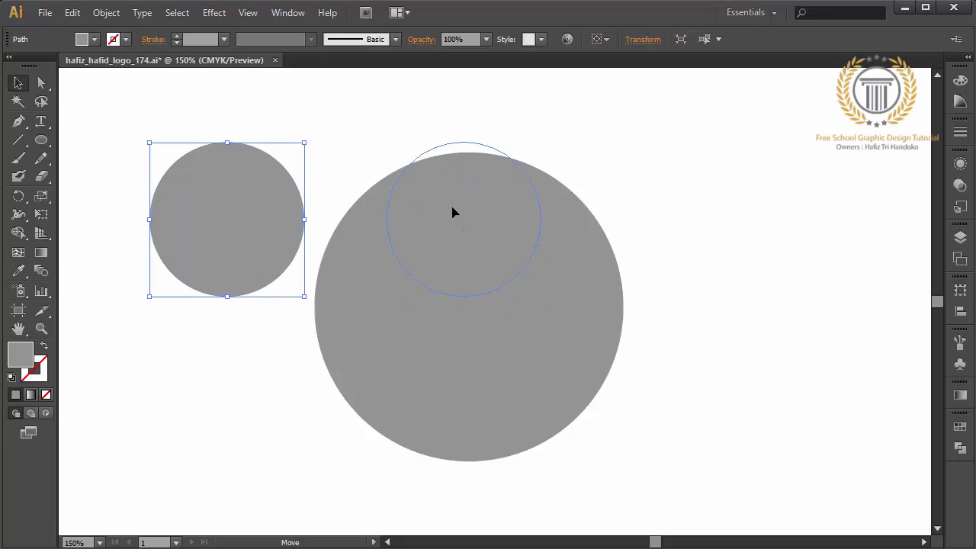
left_click_drag(462, 222, 454, 223)
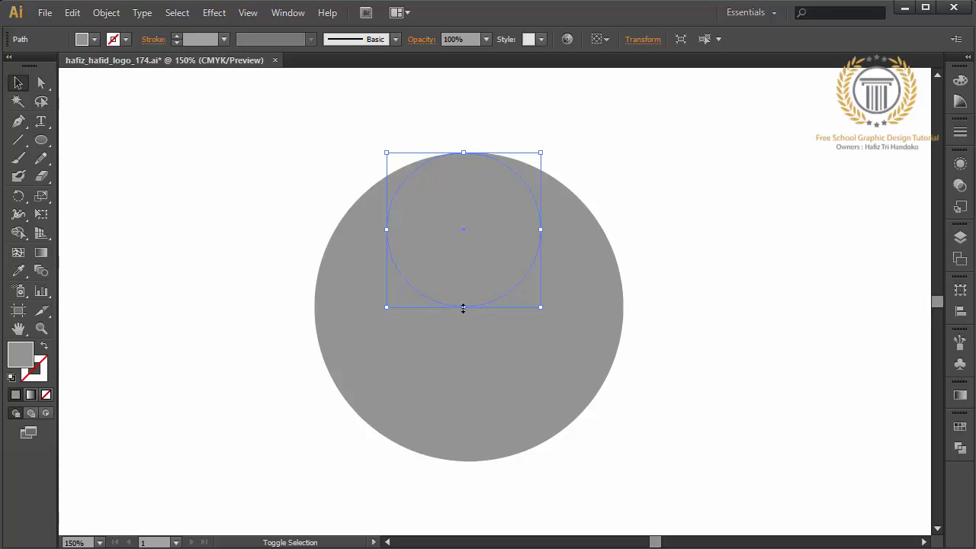
left_click_drag(462, 306, 463, 348)
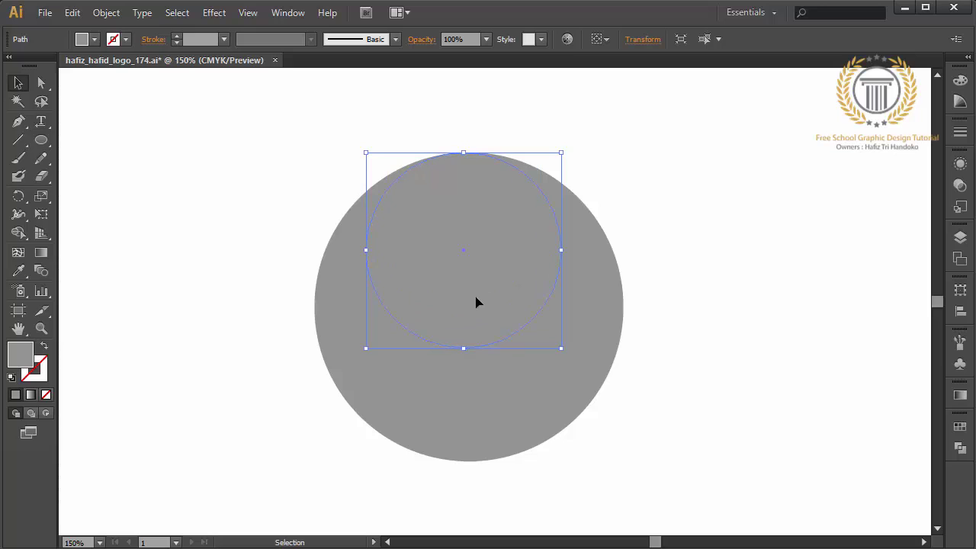
key("Up")
key("Up")
key("Up")
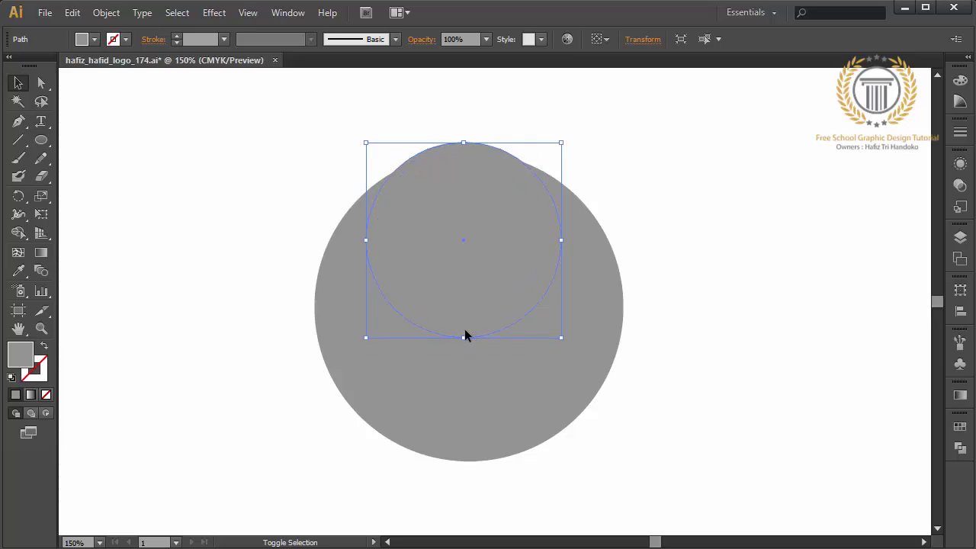
- Adjust and scale the small circle until its top meets the large circle's top edge
left_click(464, 273, "shift")
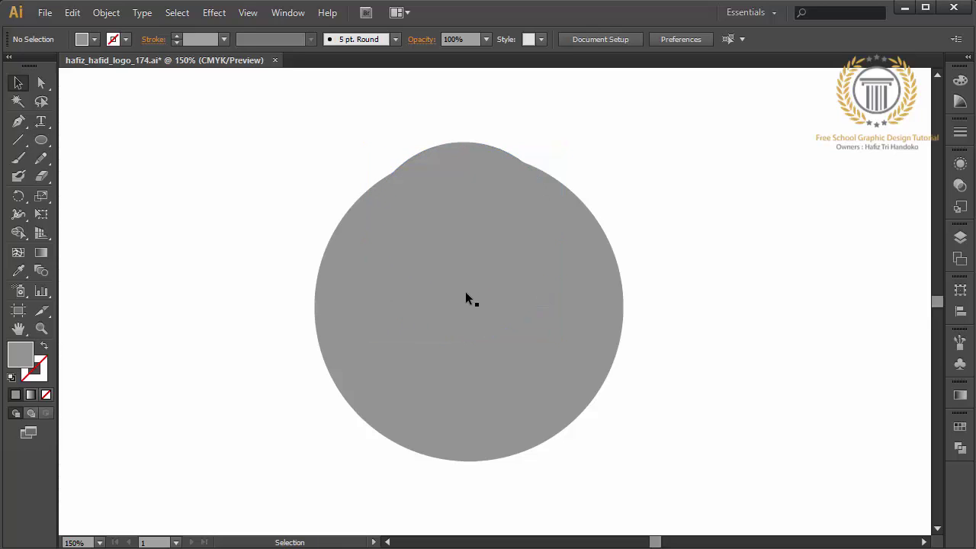
left_click(465, 275)
left_click(464, 258, "shift")
left_click(467, 271)
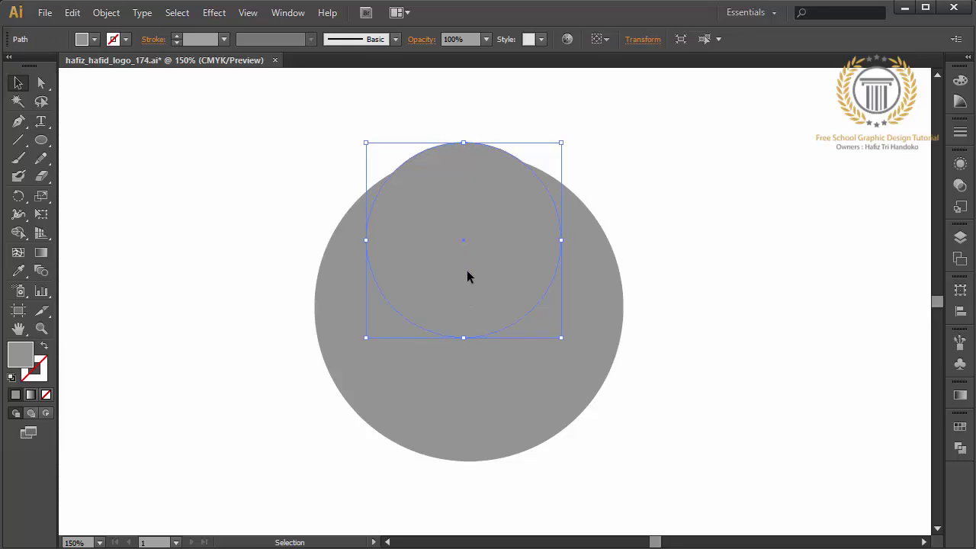
left_click(467, 270, "shift")
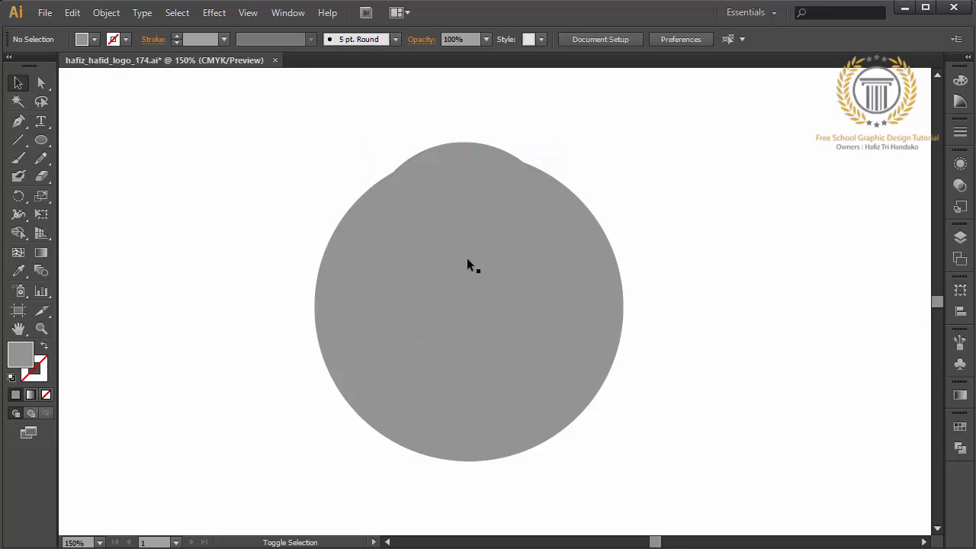
mouse_move(467, 237)
left_mouse_down()
mouse_move(469, 261)
mouse_move(468, 245)
left_mouse_up()
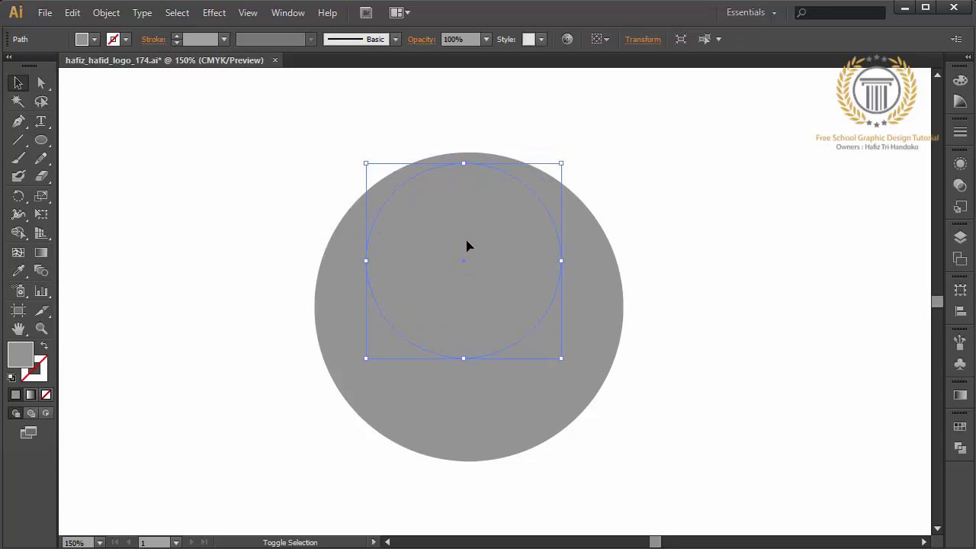
key("shift+Up")
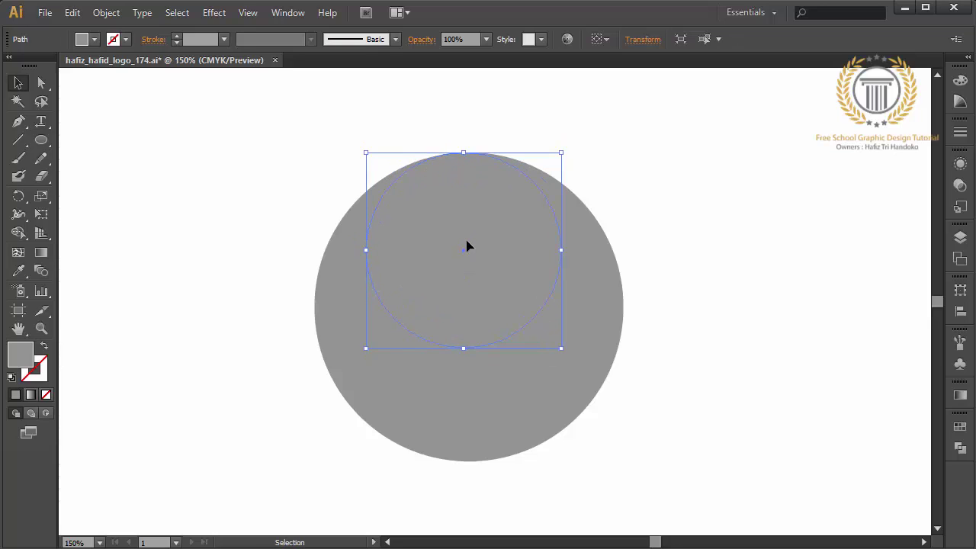
left_click_drag(465, 153, 464, 144)
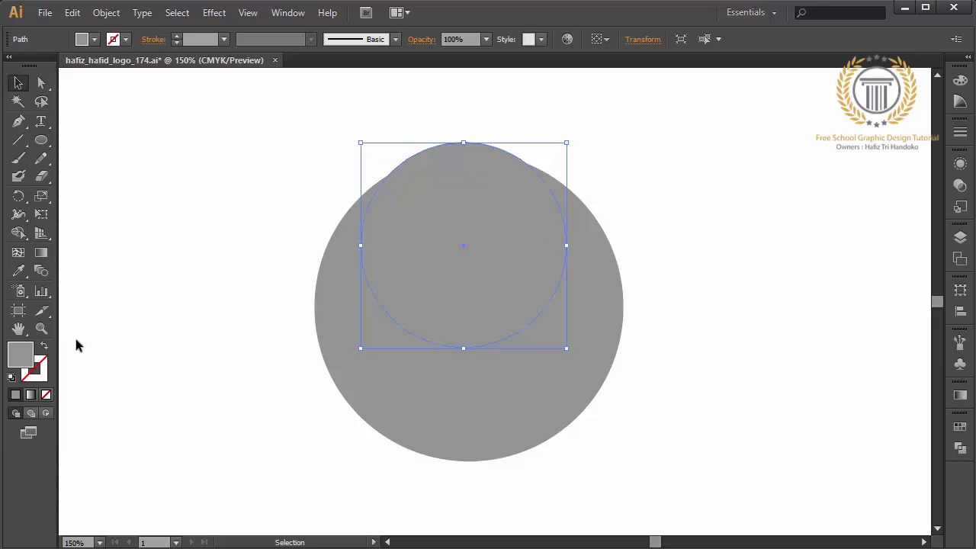
- Fill the upper circle light grey (#C6C6C6) and duplicate it straight downward
double_click(29, 358)
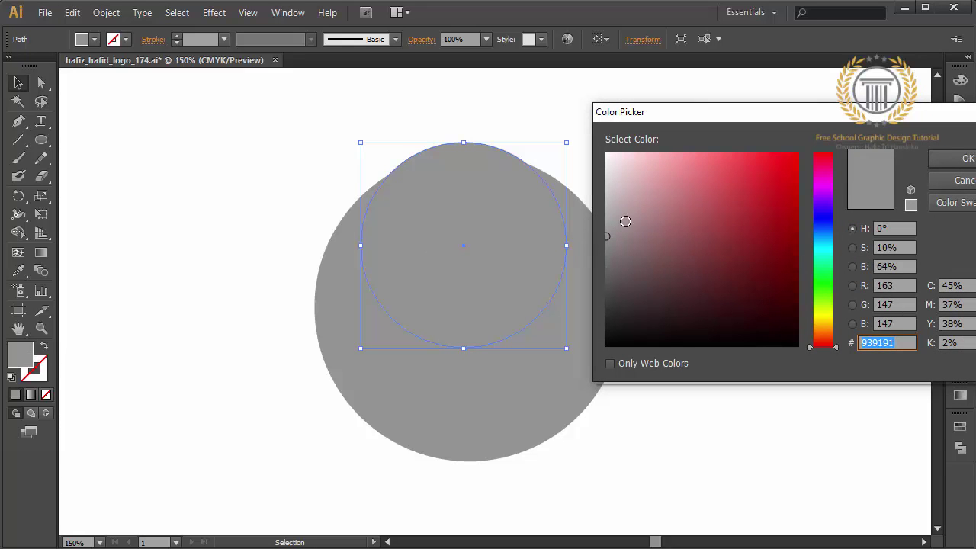
left_click_drag(623, 221, 603, 195)
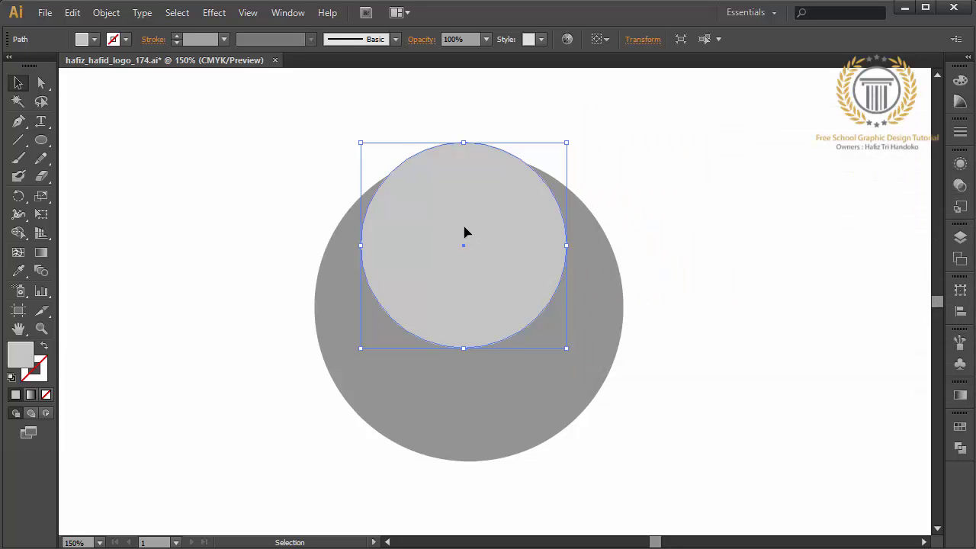
left_click_drag(453, 264, 459, 452)
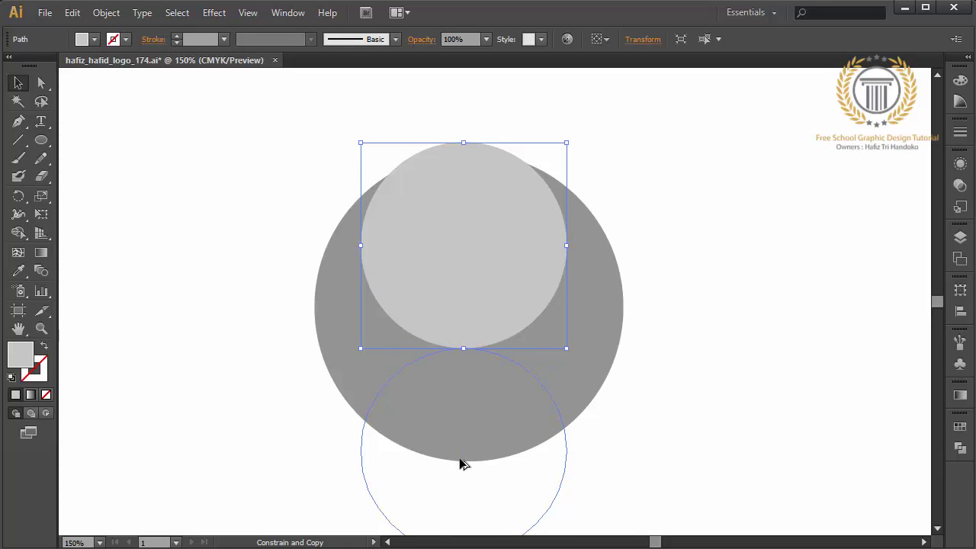
left_click_drag(459, 451, 460, 455)
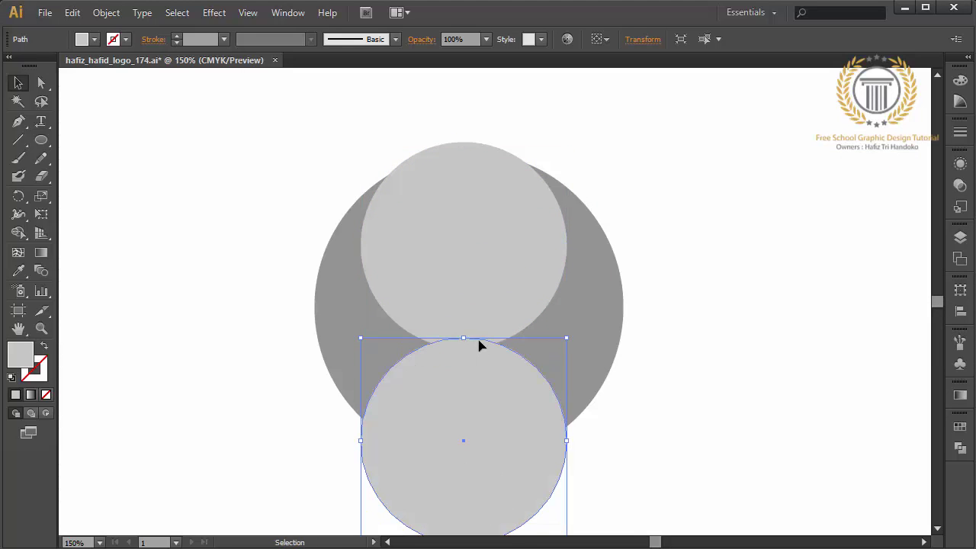
- Shrink the copy, seat it at the large circle's bottom, and select all three circles
left_click_drag(465, 338, 463, 431)
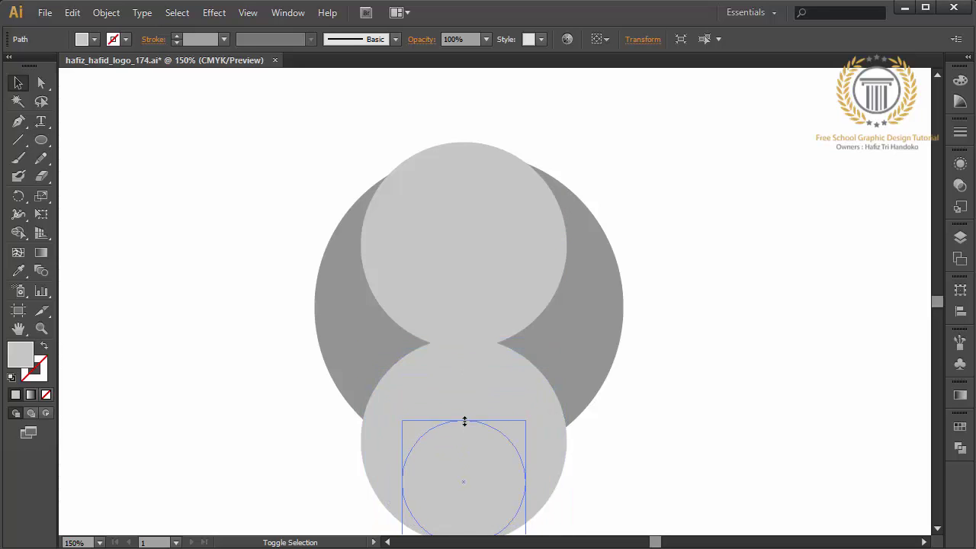
left_click_drag(471, 488, 473, 394)
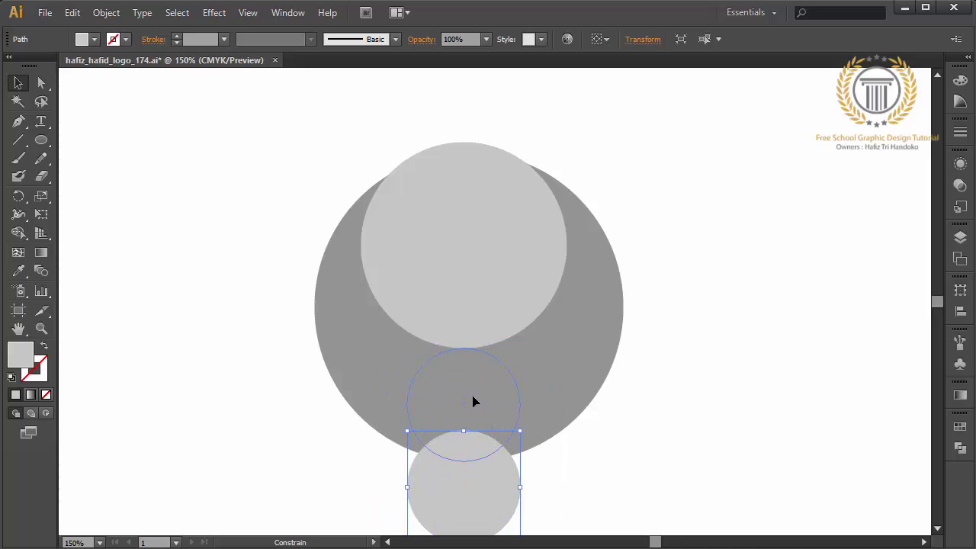
left_click_drag(473, 401, 473, 402)
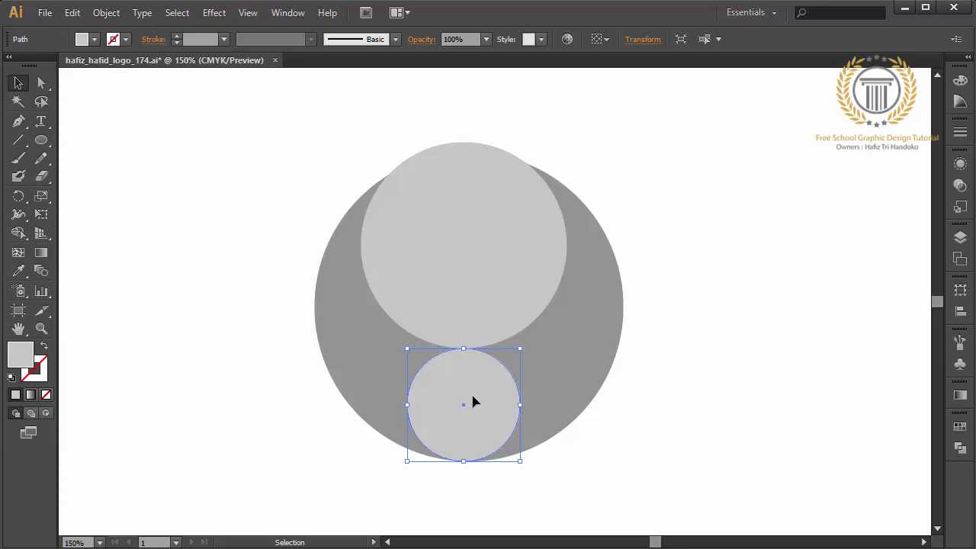
left_click(551, 479)
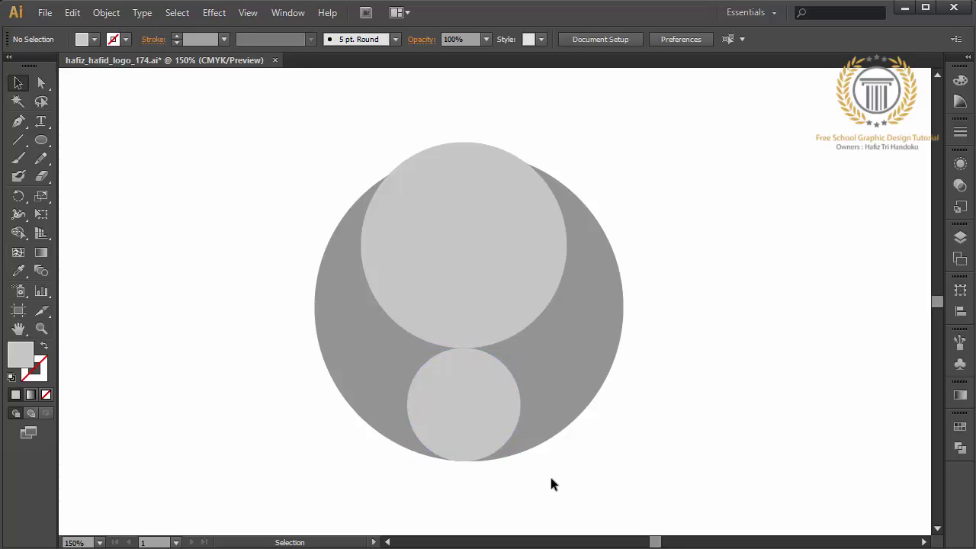
left_click_drag(553, 483, 415, 248)
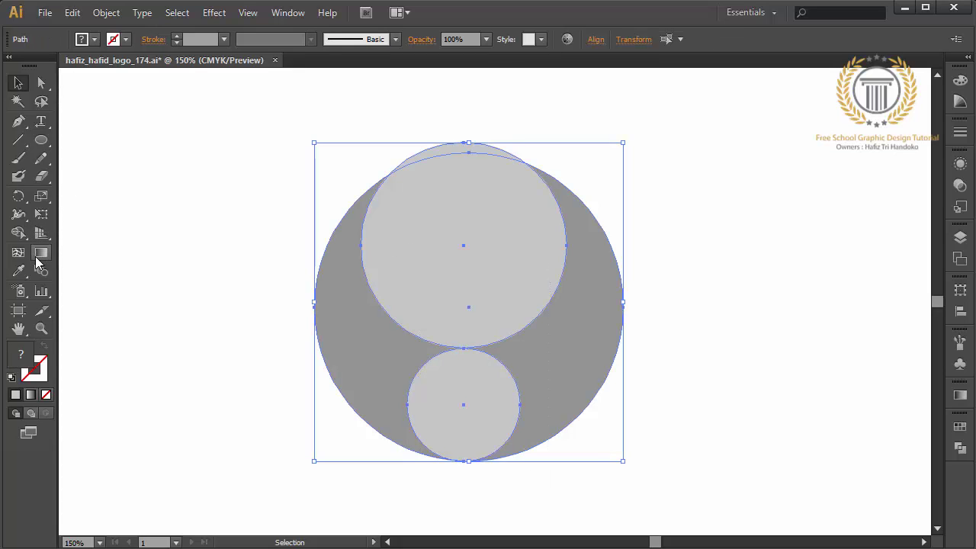
- Merge the top circle and right crescent with Shape Builder and move the merged shape aside
left_click(19, 216)
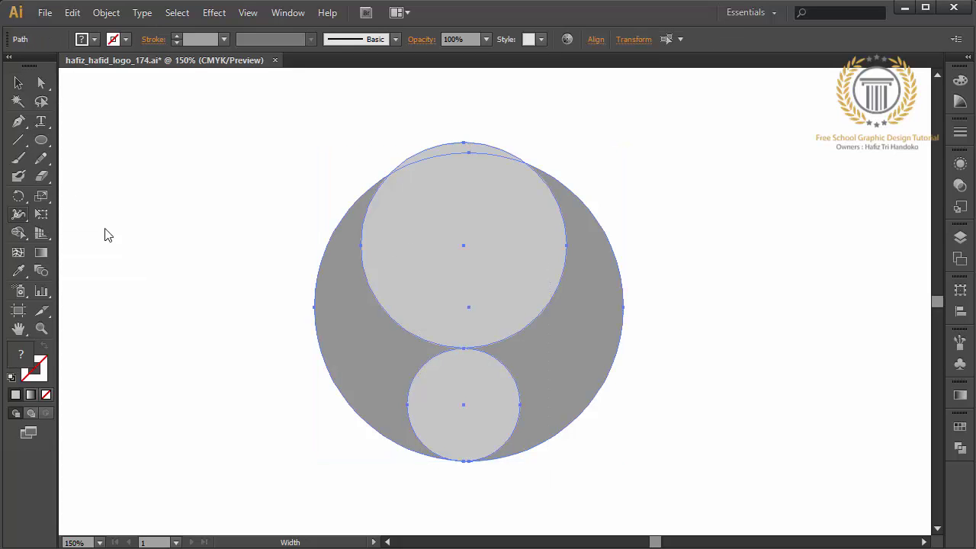
left_click(23, 235)
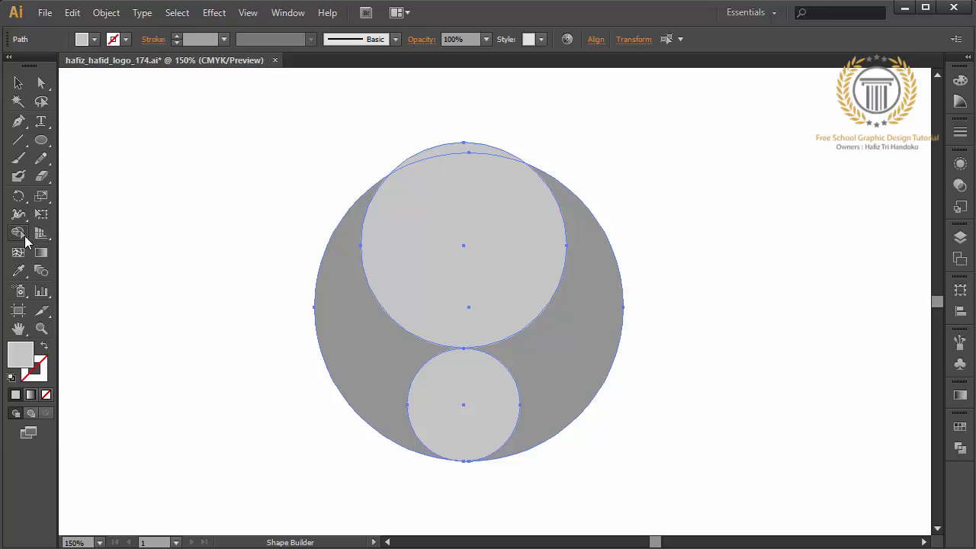
left_click_drag(584, 366, 501, 257)
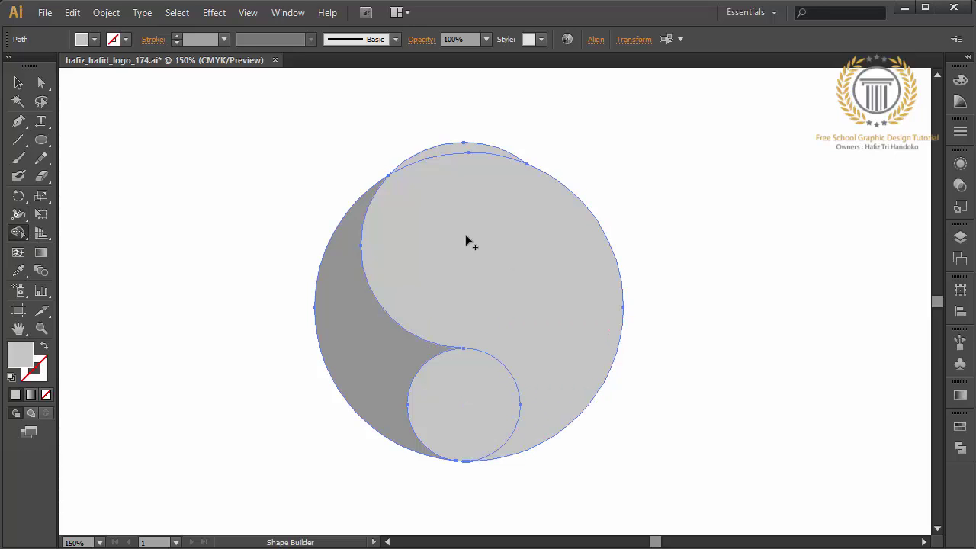
left_click(18, 82)
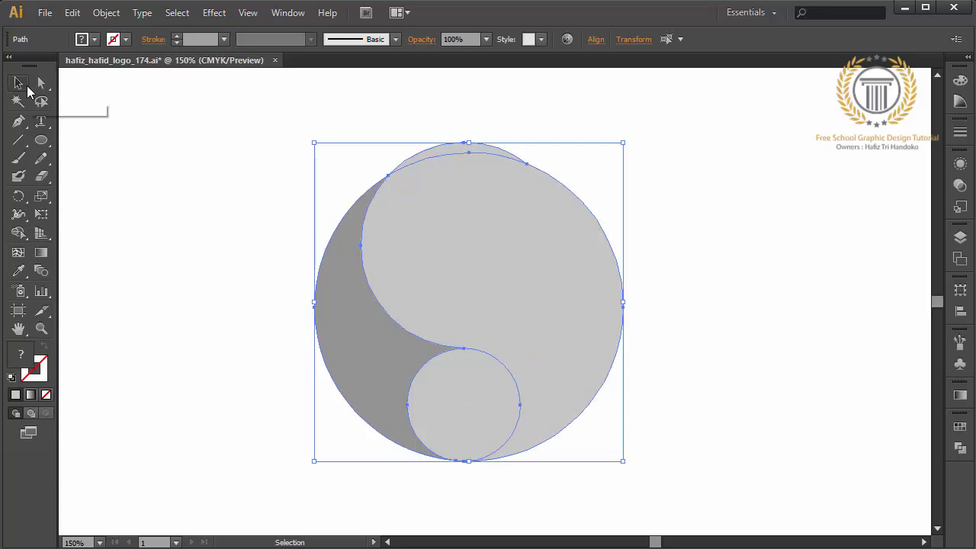
left_click(184, 145)
left_click_drag(458, 260, 643, 254)
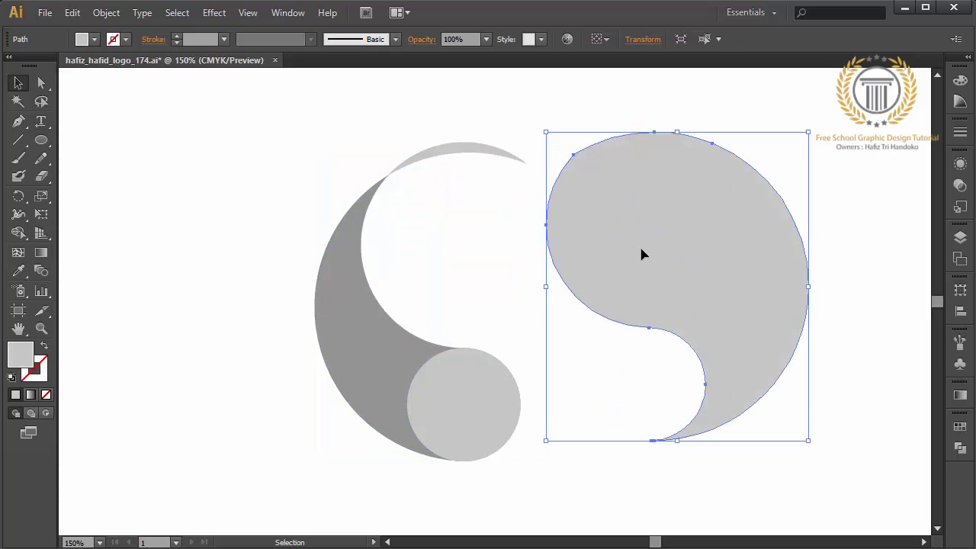
- Delete the leftover crescent, big shape and small circle, keeping only the dark teardrop
left_click_drag(428, 162, 575, 141)
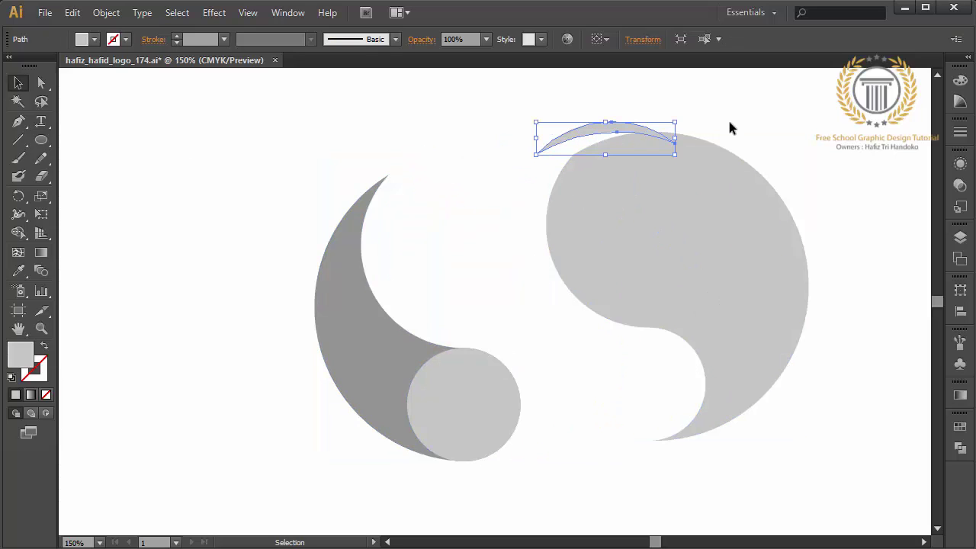
left_click(606, 242, "shift")
key("Delete")
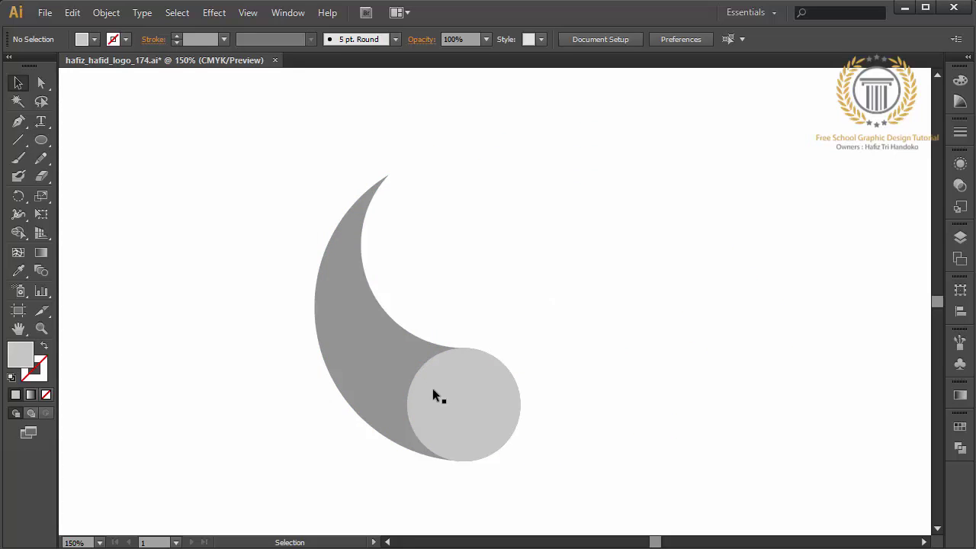
left_click_drag(442, 393, 588, 321)
key("Delete")
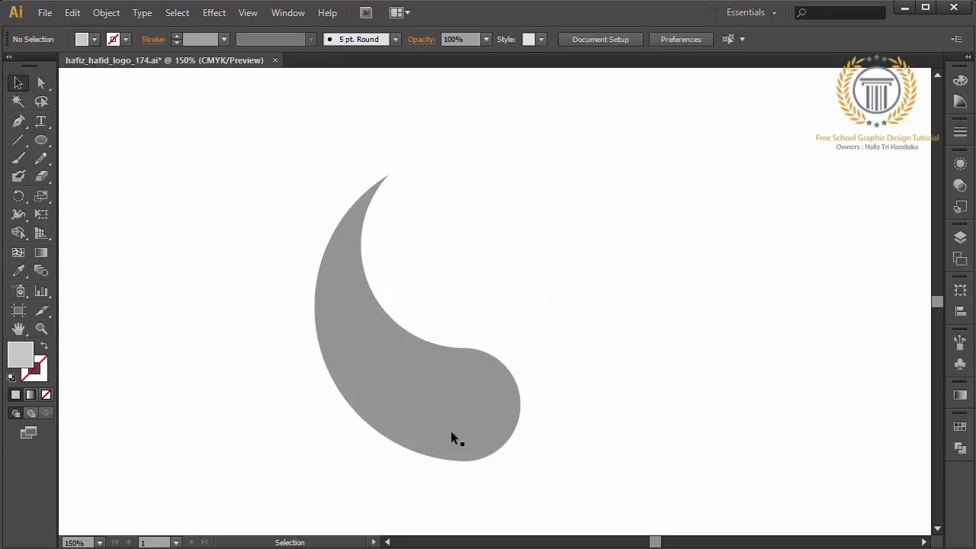
left_click(452, 433)
mouse_move(451, 433)
left_mouse_down()
mouse_move(344, 436)
mouse_move(396, 442)
left_mouse_up()
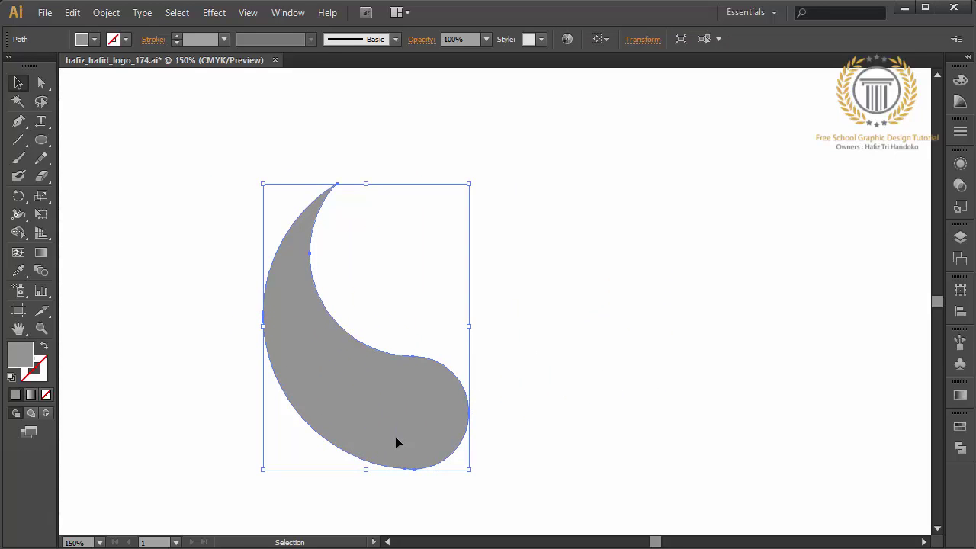
- Nudge the teardrop up-right and fill it with the purple-magenta gradient swatch
left_click(200, 317)
left_click_drag(312, 355, 342, 336)
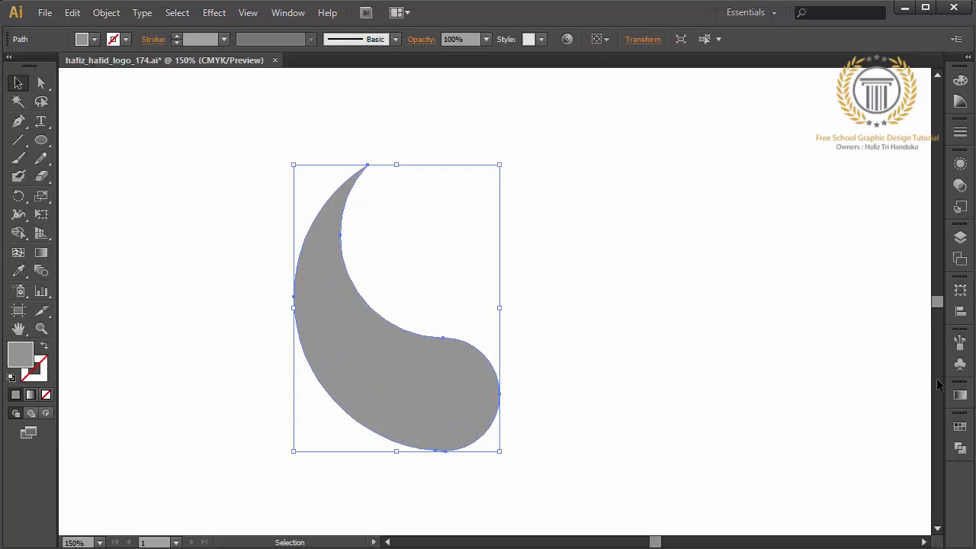
left_click(960, 427)
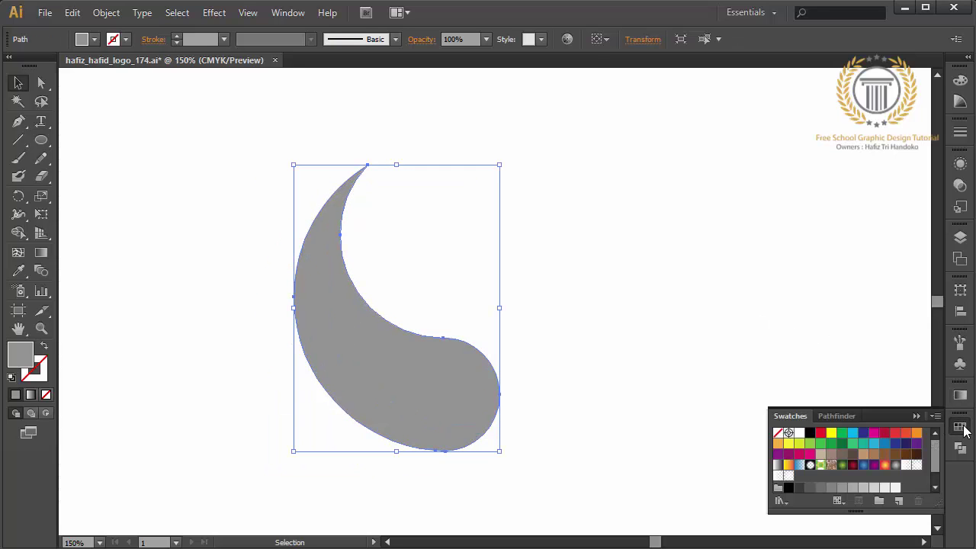
left_click(874, 465)
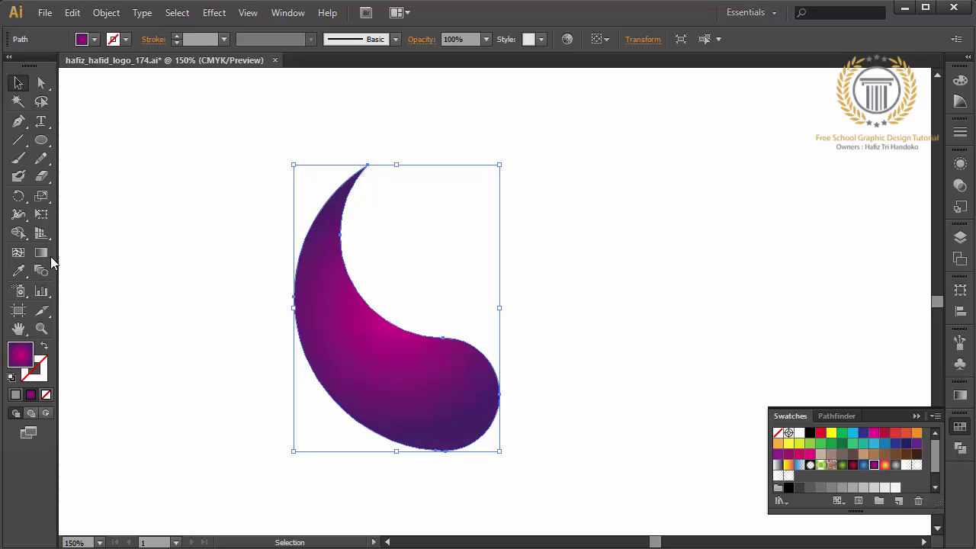
- Run the gradient diagonally across the teardrop, then select both overlapping paths
left_click(42, 253)
left_click_drag(268, 242, 552, 472)
left_click(18, 83)
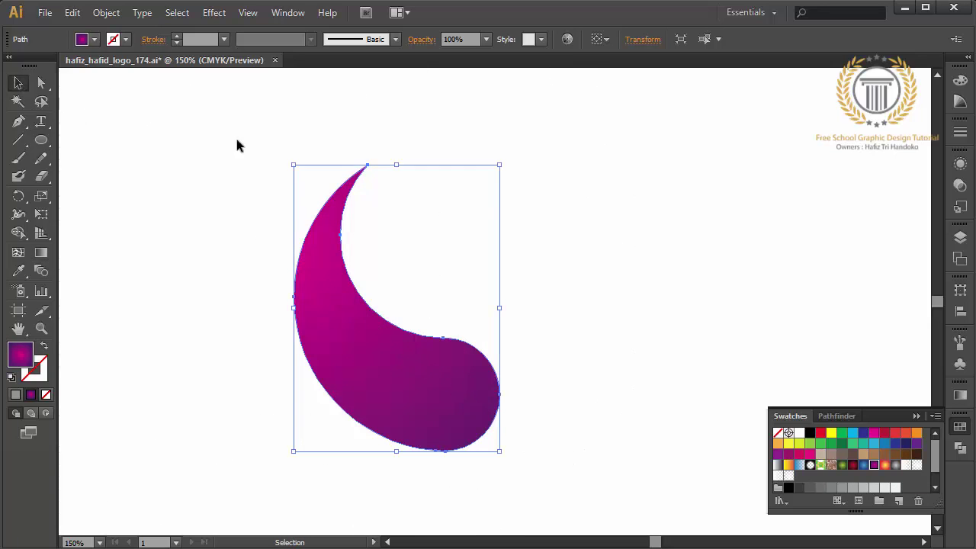
left_click(466, 202)
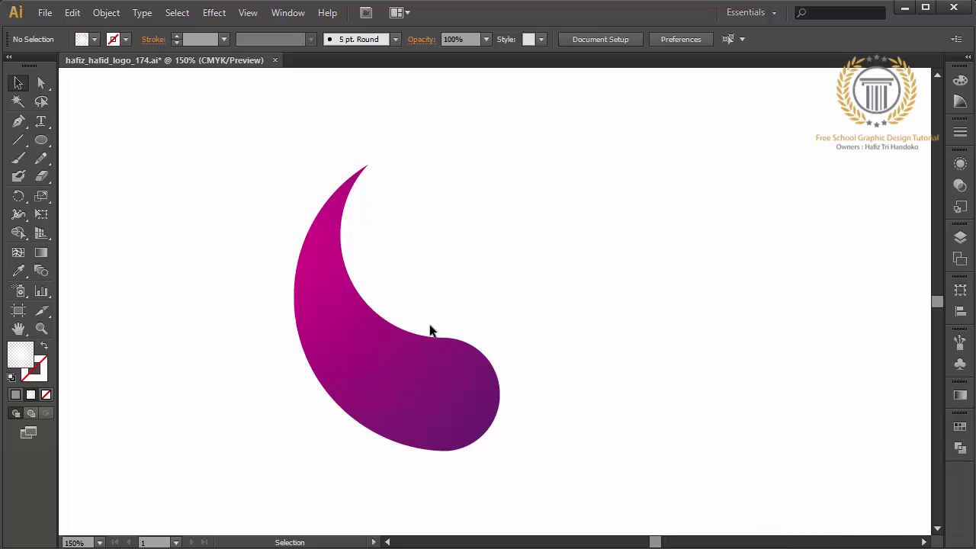
left_click_drag(430, 328, 592, 203)
- Group the two swoosh paths and make a 90° rotated copy around a chosen centre
right_click(373, 290)
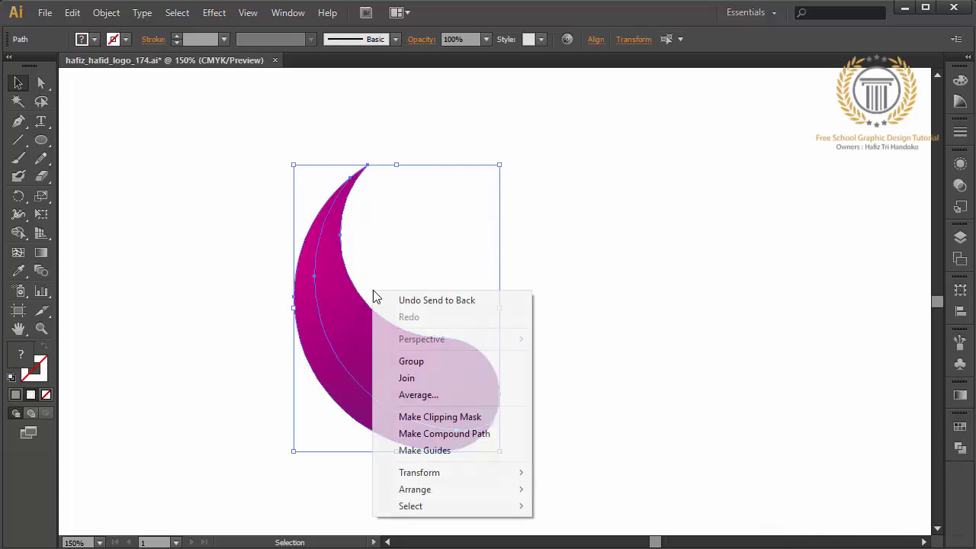
left_click(411, 360)
left_click(19, 196)
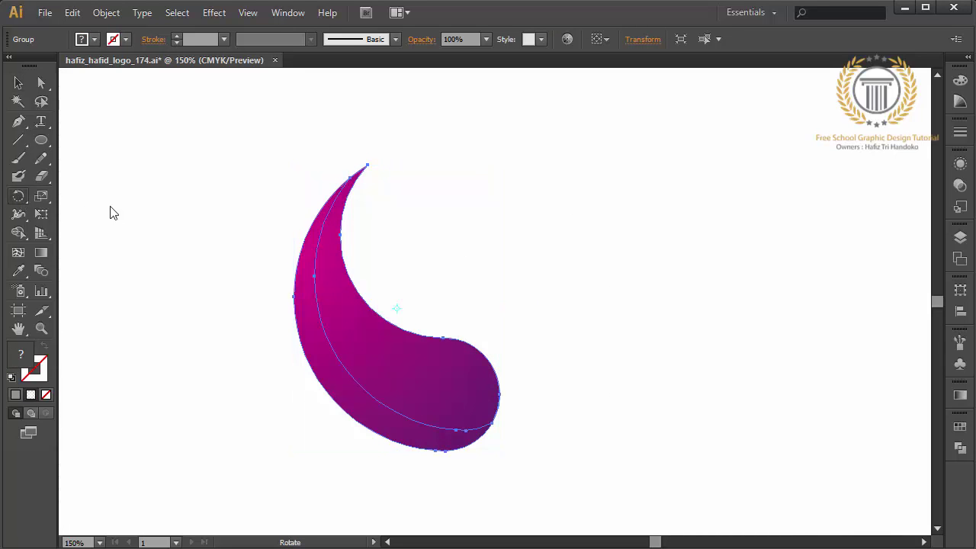
left_click(450, 293, "alt")
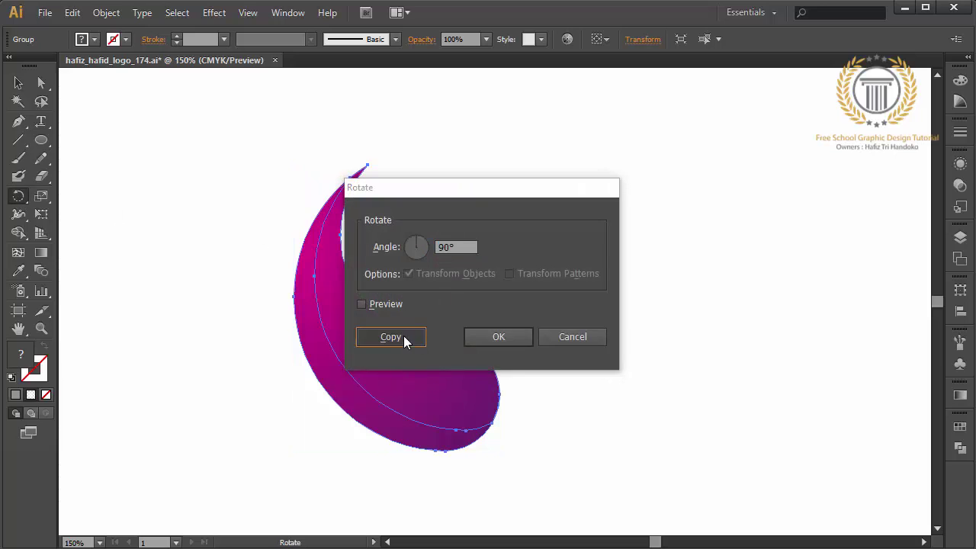
left_click(404, 335)
- Undo and retry the 90° rotated copy from different centre points
key("ctrl+z")
left_click(459, 318, "alt")
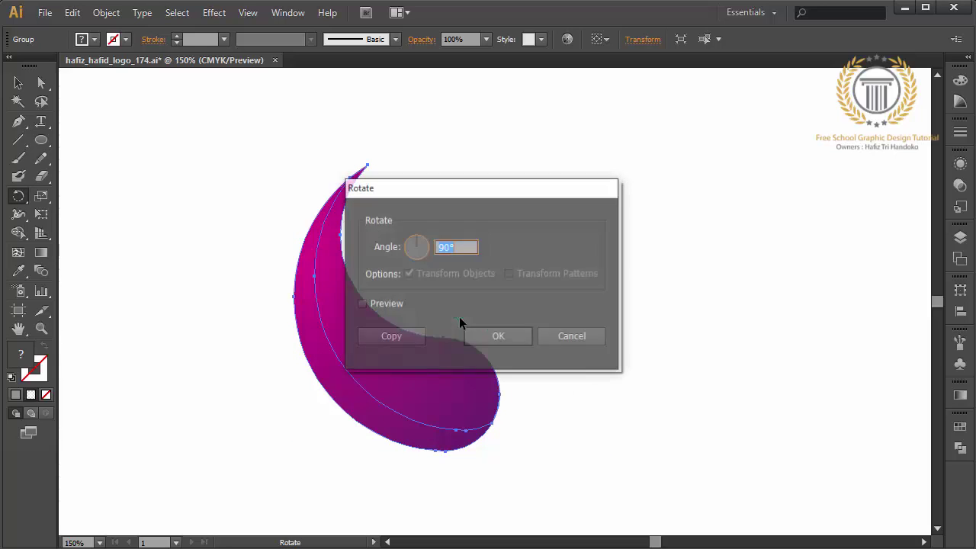
left_click(389, 336)
key("ctrl+z")
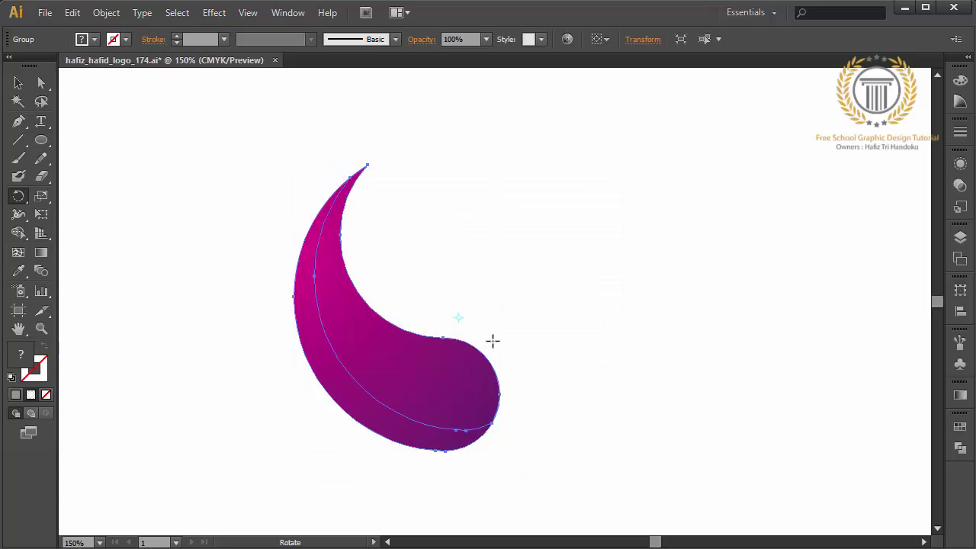
left_click(496, 338, "alt")
left_click(405, 340)
key("ctrl+z")
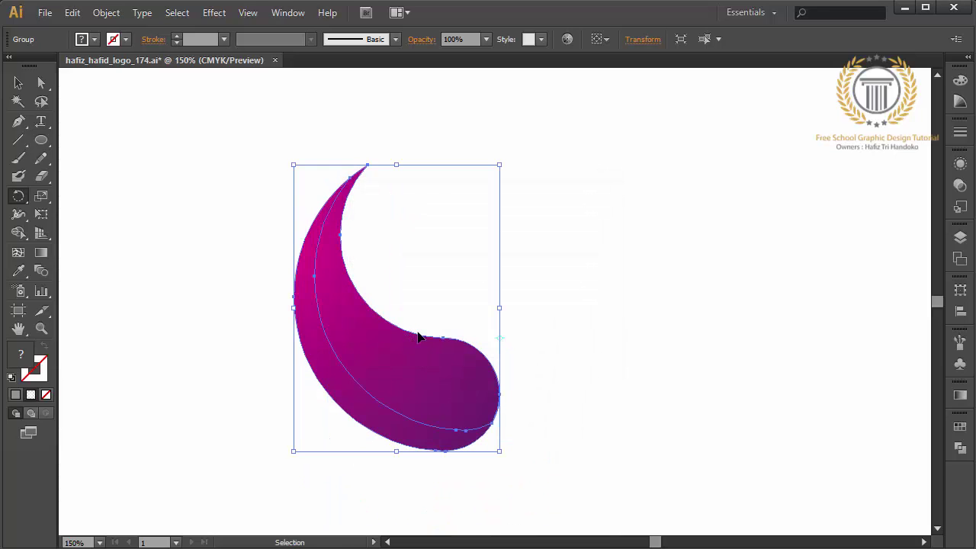
- Make the final 90° rotated copy and repeat it twice to complete the four-arm swirl
left_click(492, 305, "alt")
left_click(409, 338)
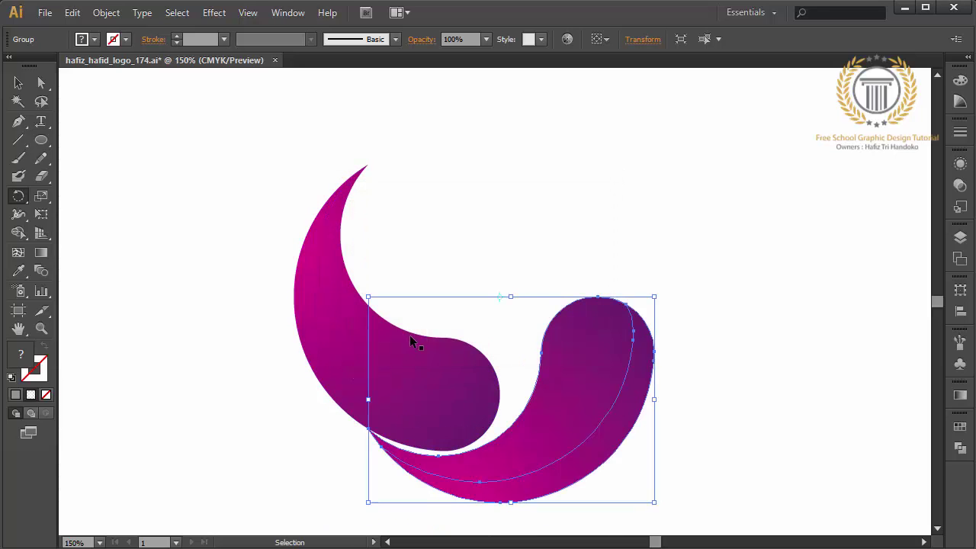
key("ctrl+d")
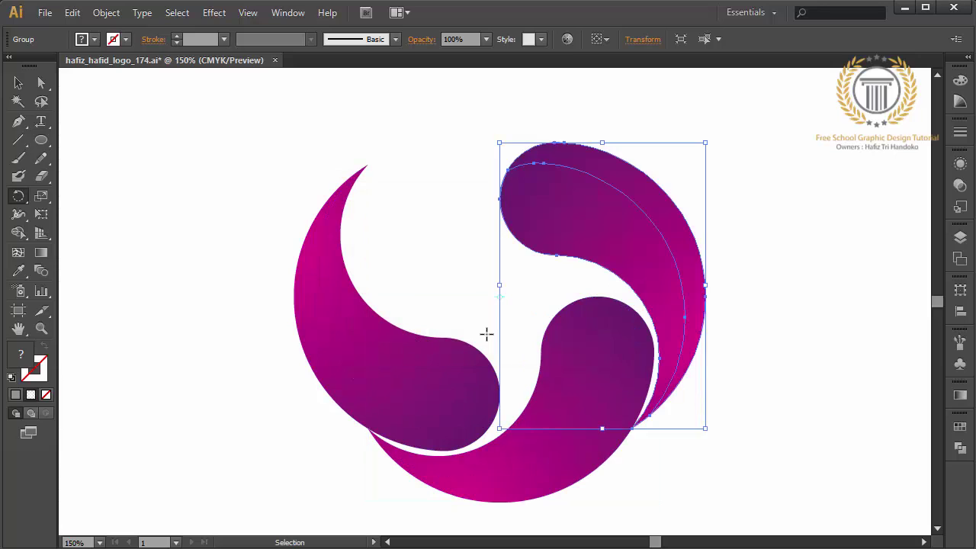
key("ctrl+d")
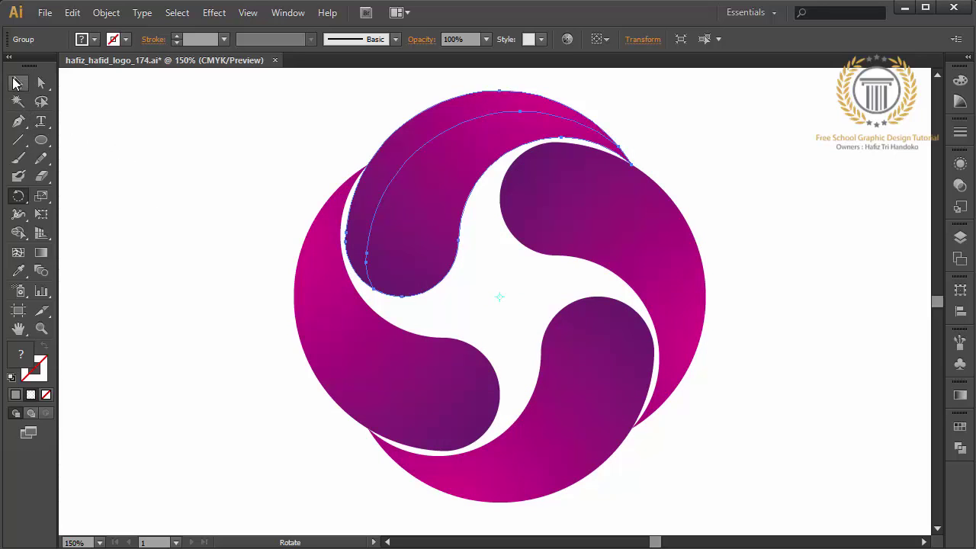
key("v")
key("ctrl+a")
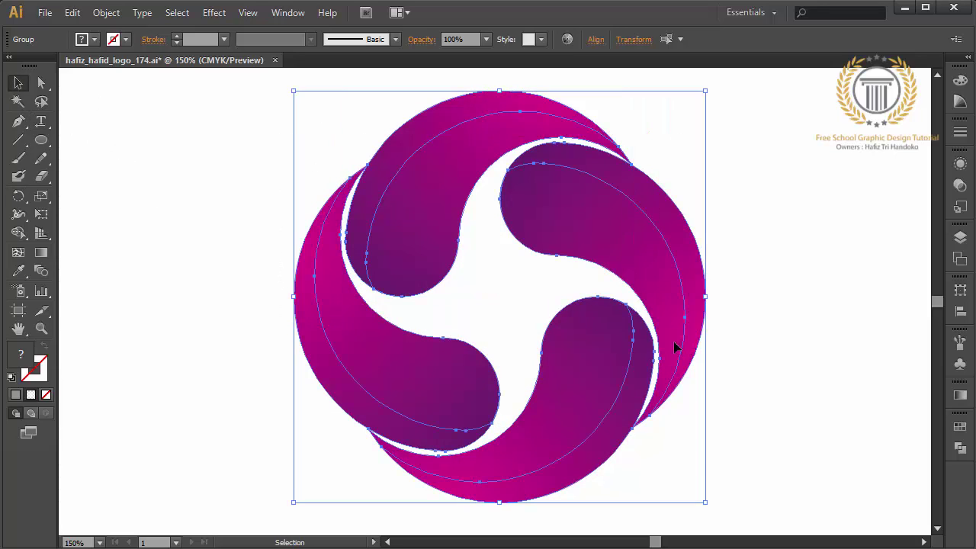
right_click(587, 307)
- Ungroup the swirl, deselect the three outer swooshes, and apply gradient shading to the inner paths
left_click(653, 396)
left_click(608, 392, "shift")
left_click(481, 380, "shift")
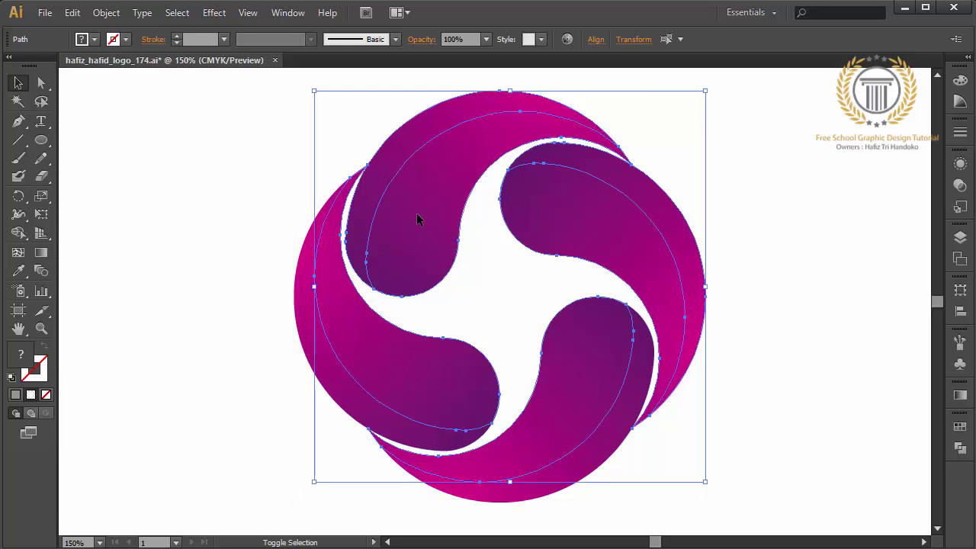
left_click(418, 215, "shift")
left_click(579, 210, "ctrl+shift")
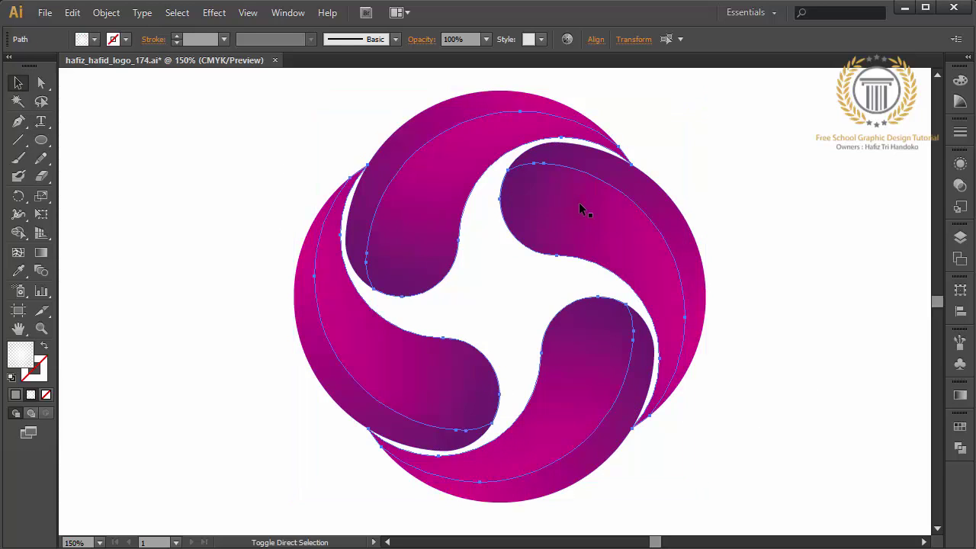
left_click(838, 203)
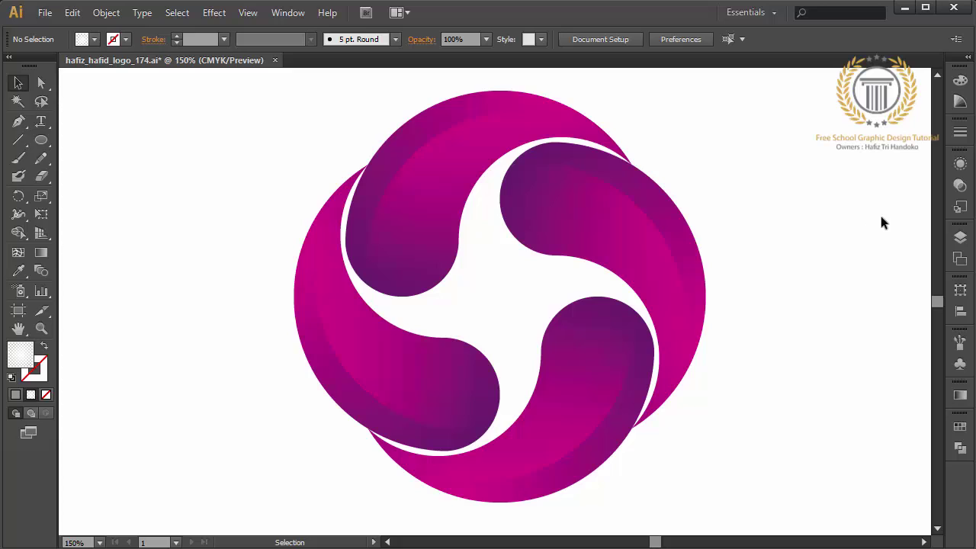
- Recolour the swooshes: upper-right green, bottom blue and upper-left red gradients
left_click(960, 427)
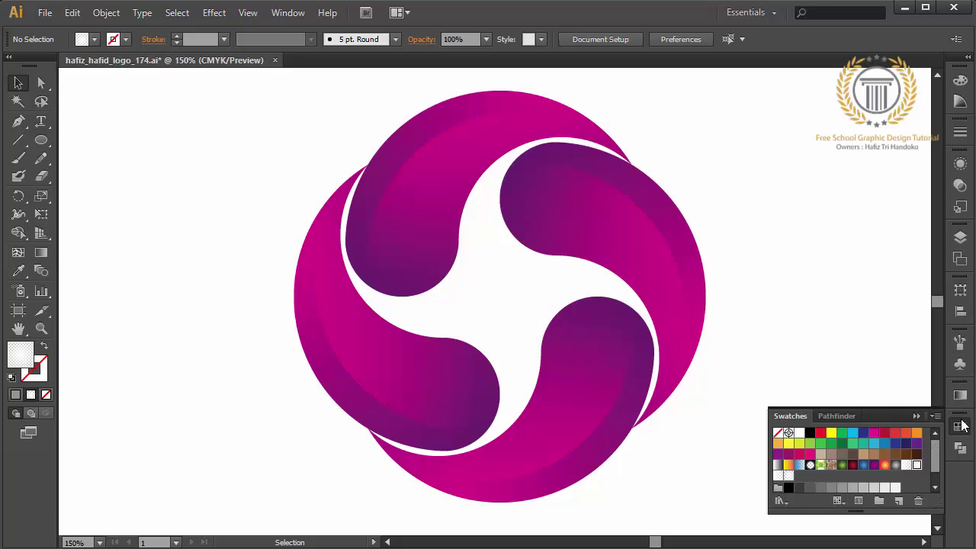
left_click(686, 230)
left_click(842, 464)
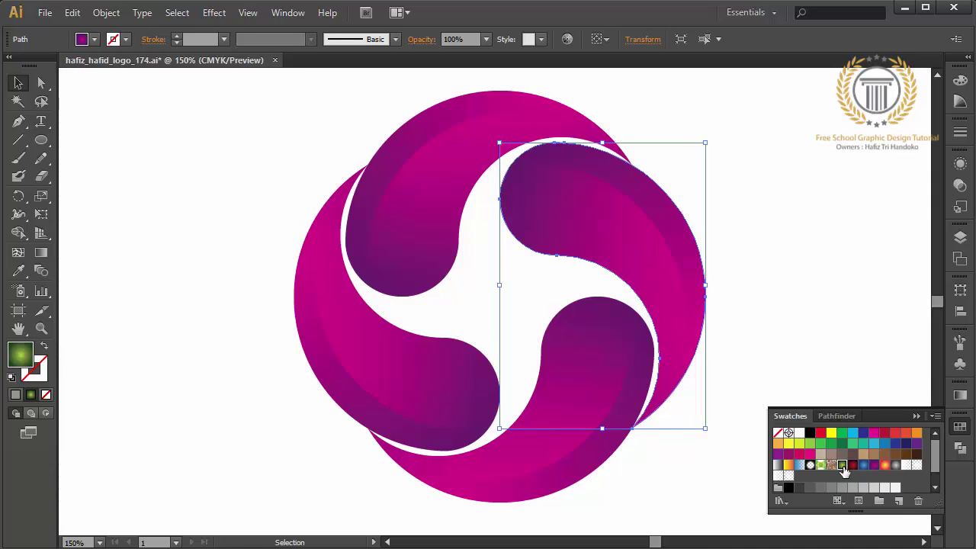
left_click(610, 455)
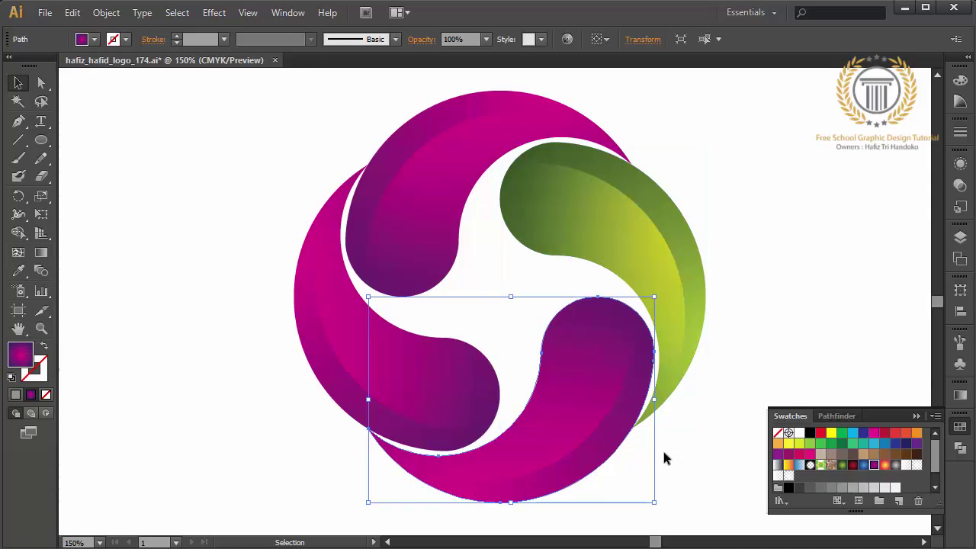
left_click(863, 464)
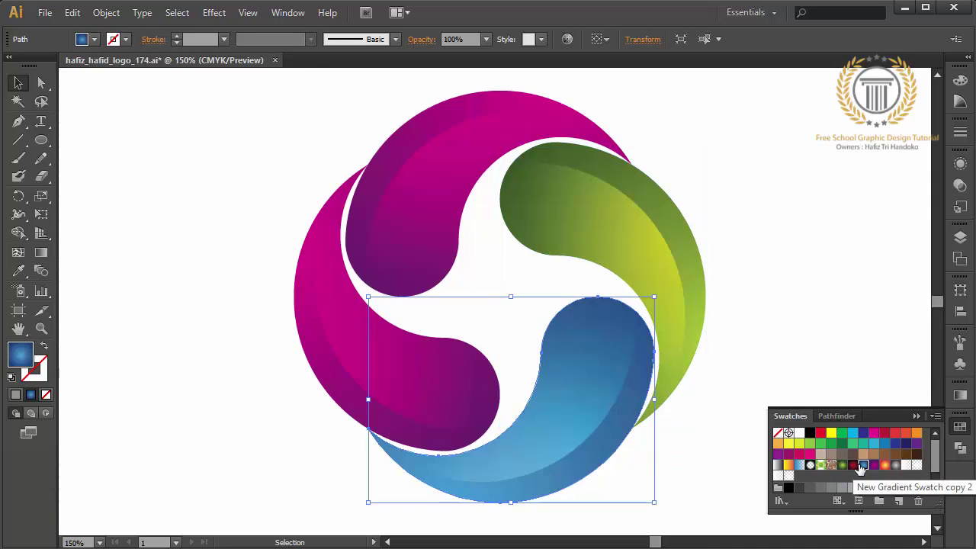
left_click(427, 134)
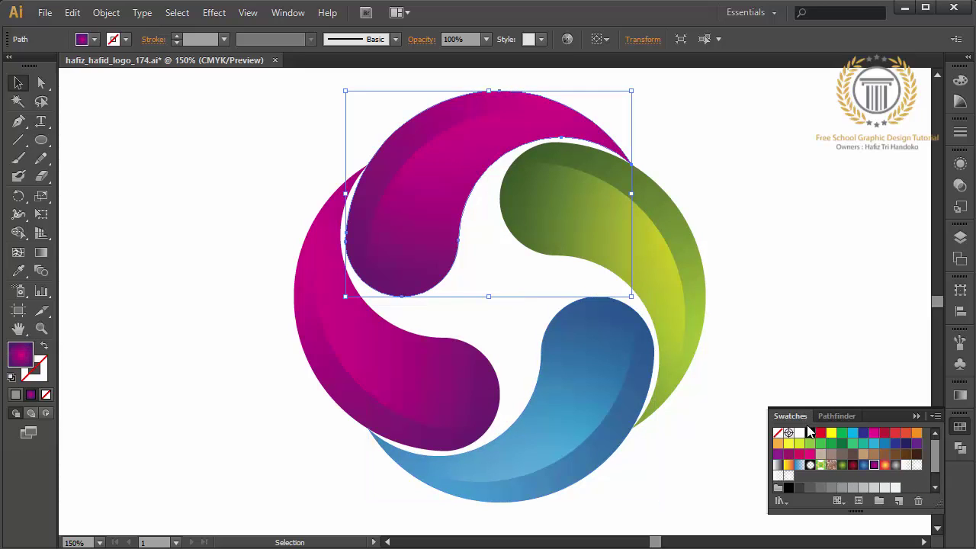
left_click(853, 464)
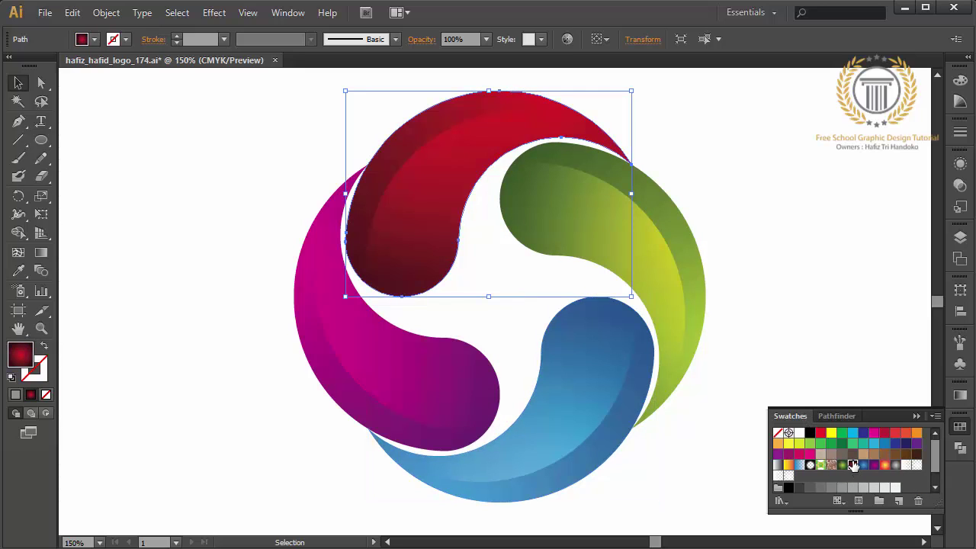
- Close the swatches and group all four swooshes together
left_click(832, 293)
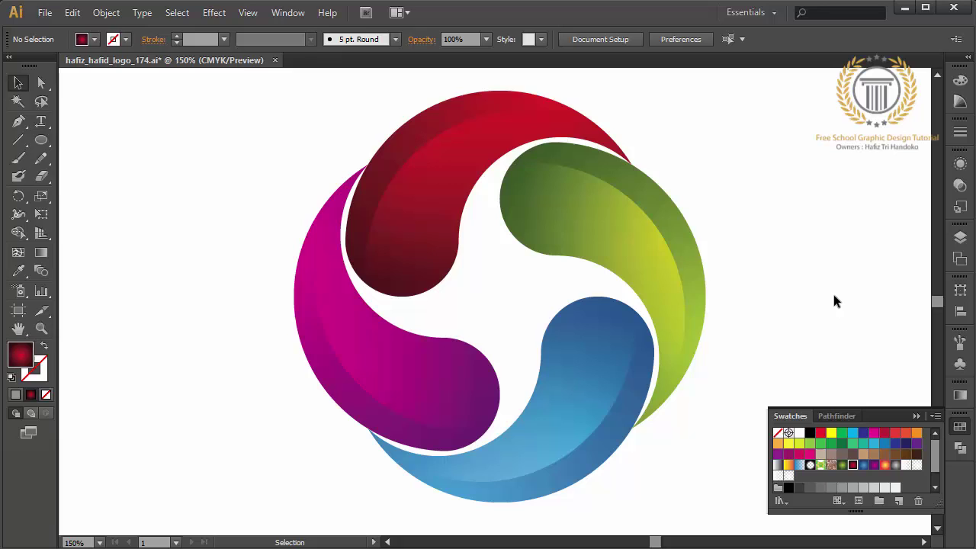
left_click(910, 412)
left_click_drag(751, 484, 236, 120)
right_click(236, 120)
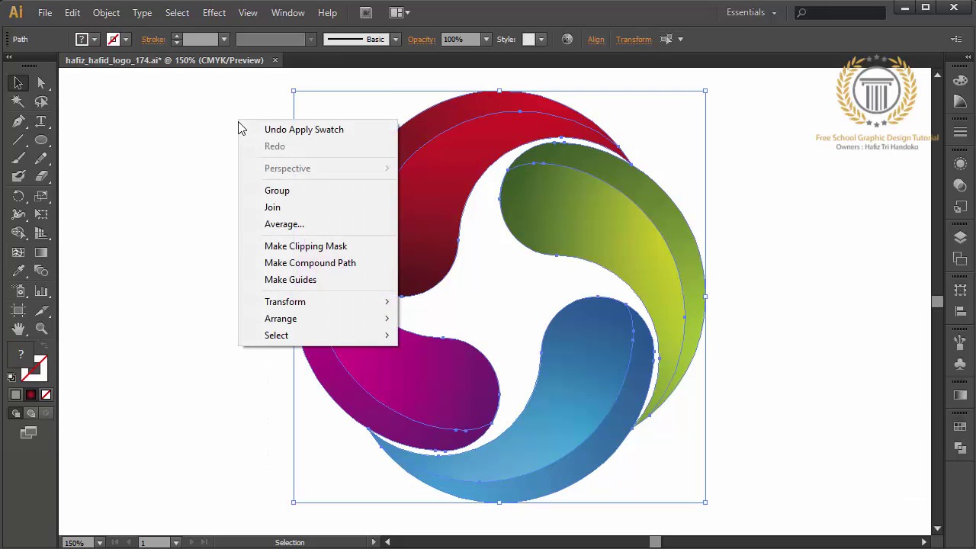
left_click(286, 191)
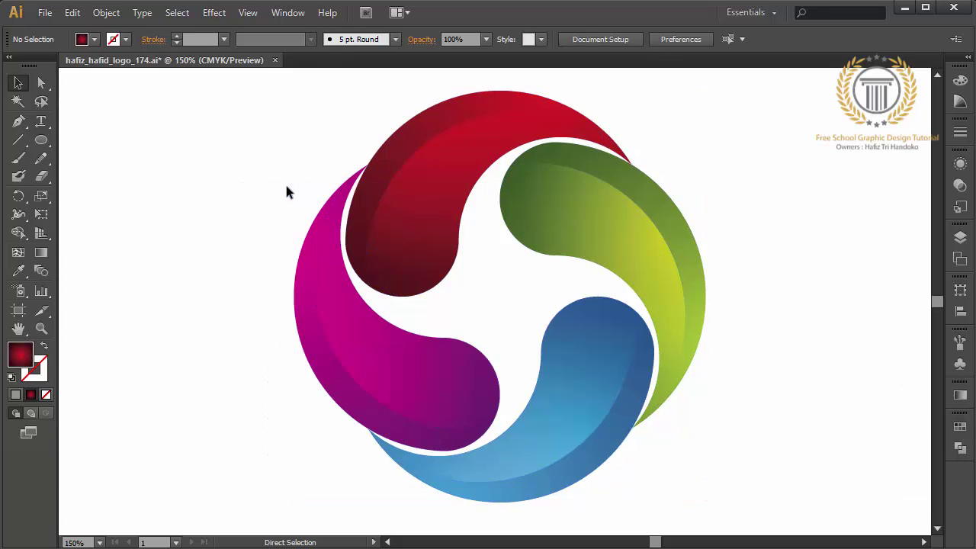
- Fit the artboard in view and scale the logo group up toward the artboard top, nudging it left
key("ctrl+0")
mouse_move(671, 195)
left_mouse_down()
mouse_move(389, 370)
mouse_move(458, 371)
mouse_move(499, 501)
left_mouse_up()
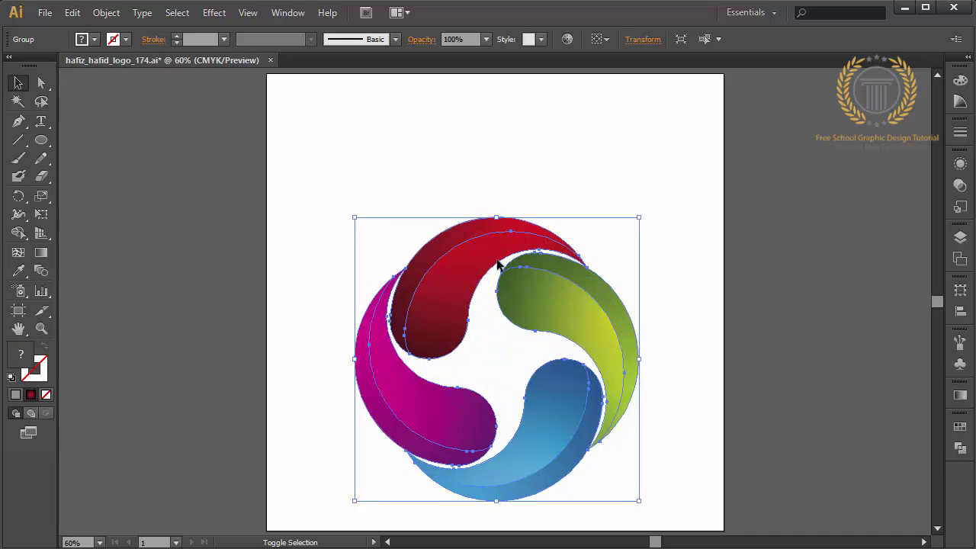
left_click_drag(496, 217, 493, 106)
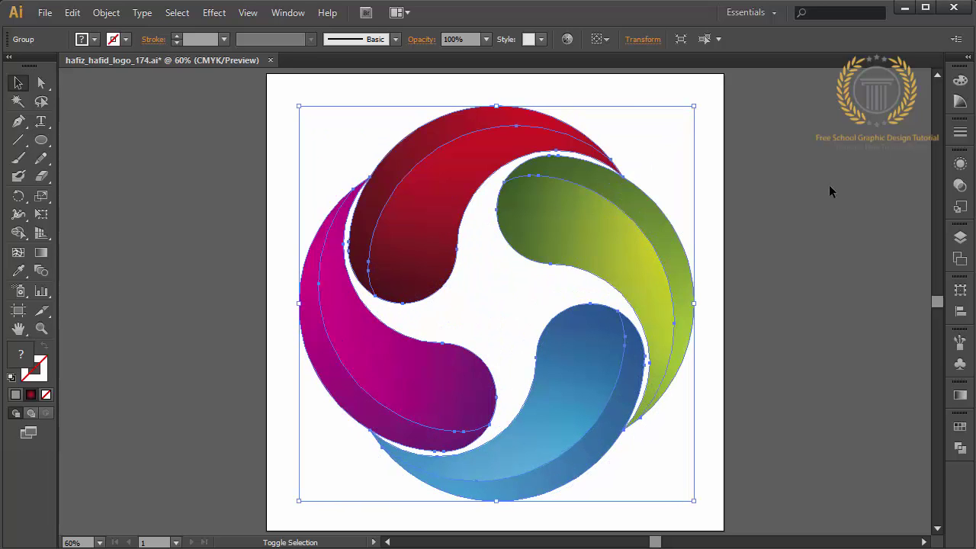
key("shift+Left")
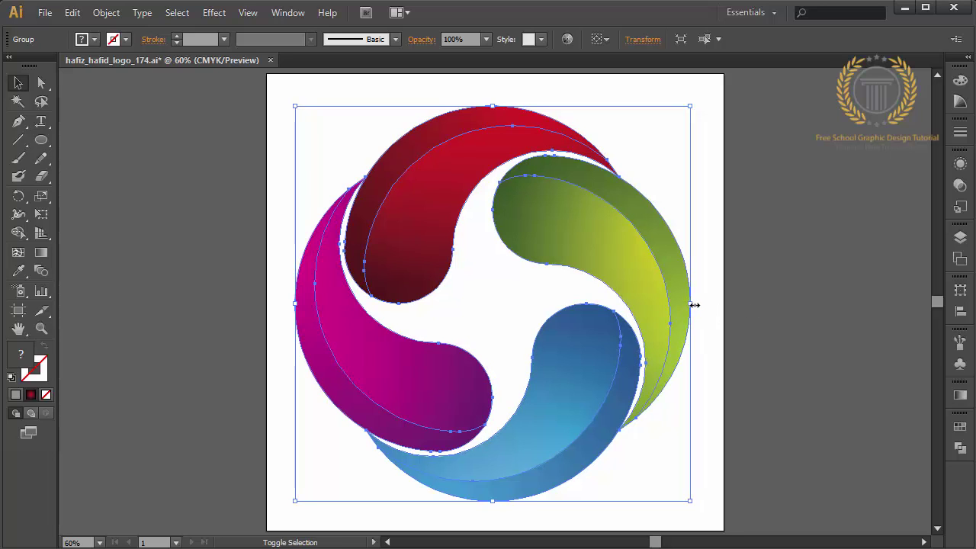
left_click_drag(691, 304, 703, 304, "shift")
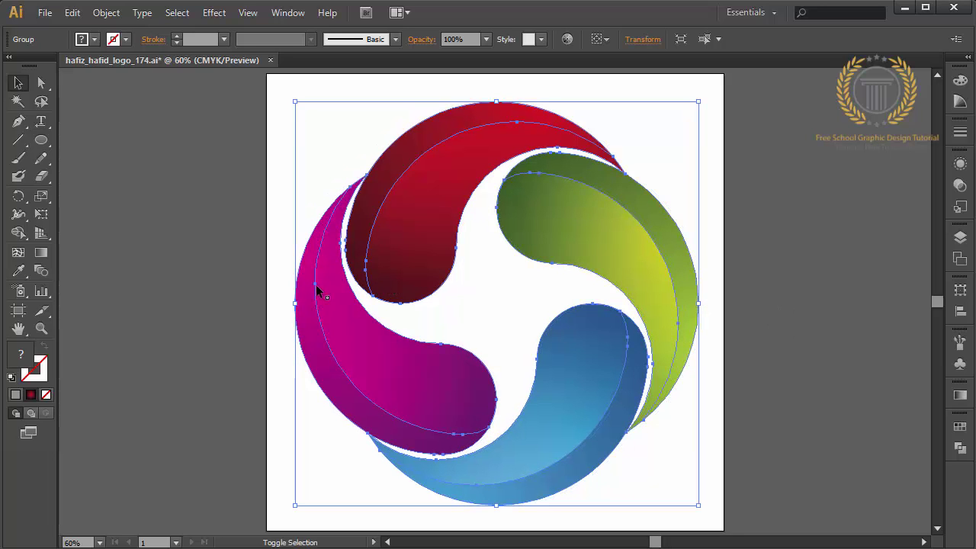
left_click(263, 300)
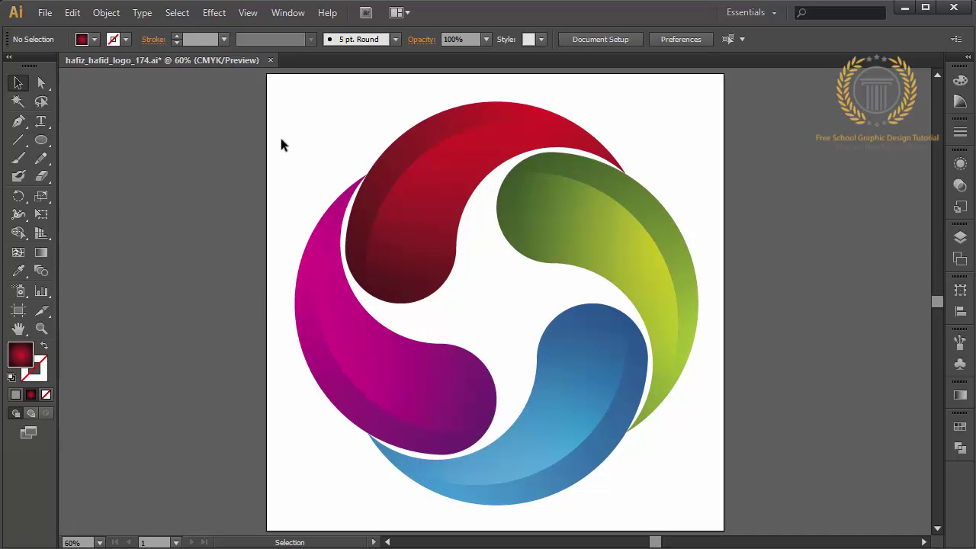
- Reselect the logo, stretch it slightly taller, and deselect it
left_click_drag(281, 145, 645, 394)
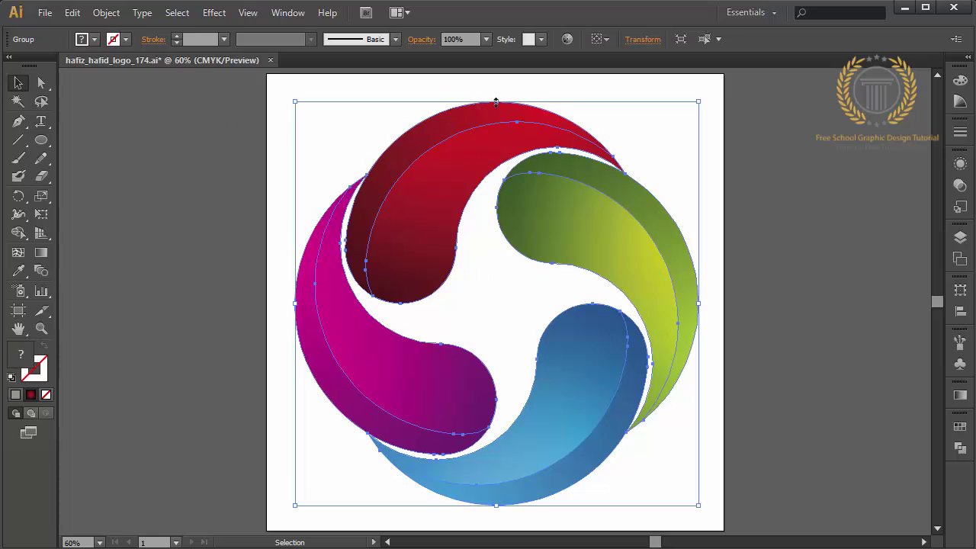
key("ctrl+shift+b")
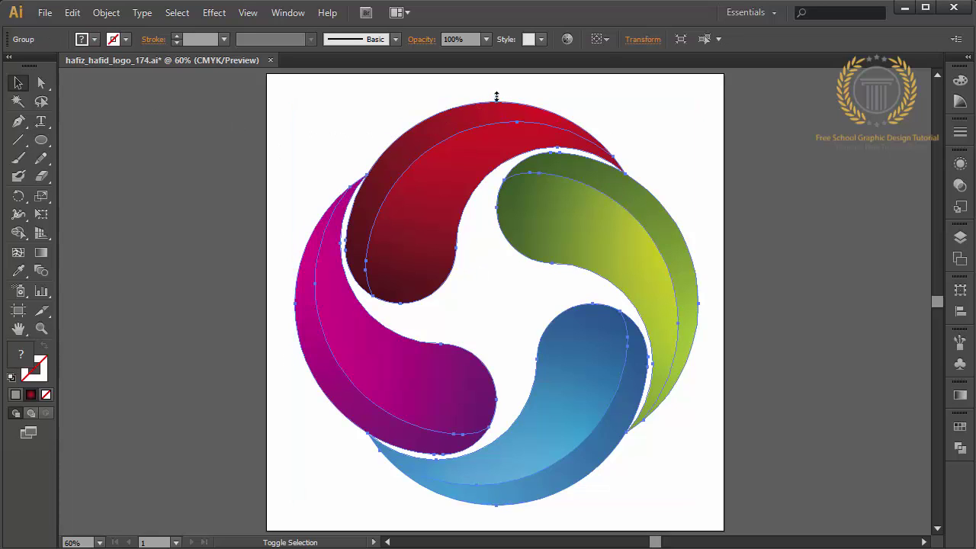
left_click_drag(497, 97, 497, 98)
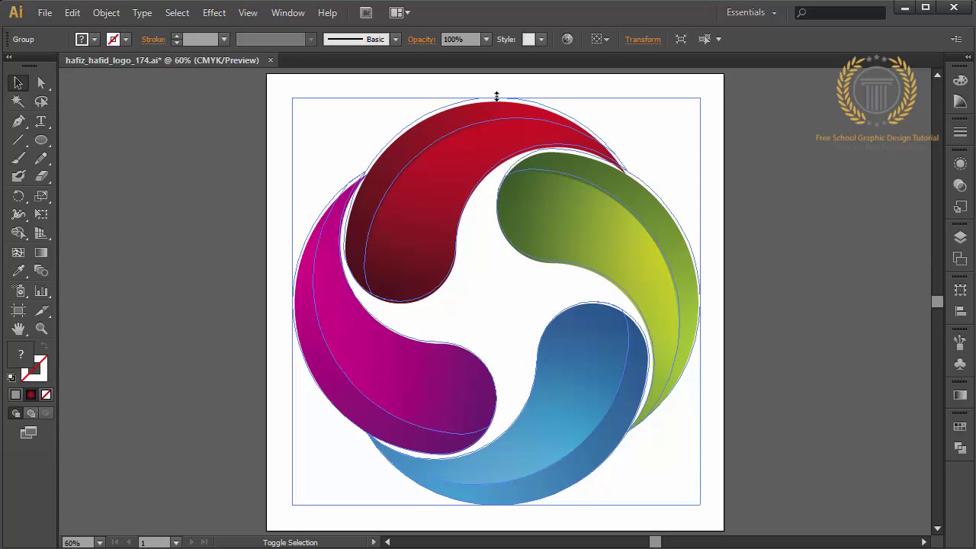
left_click(245, 133)
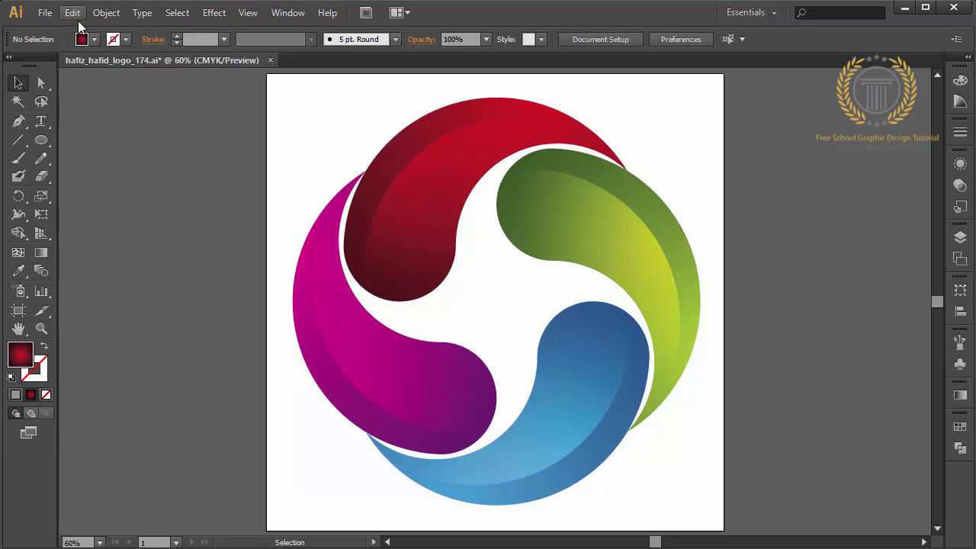
- Save As with the file name changed to hafiz_hafid_logo_175
left_click(45, 13)
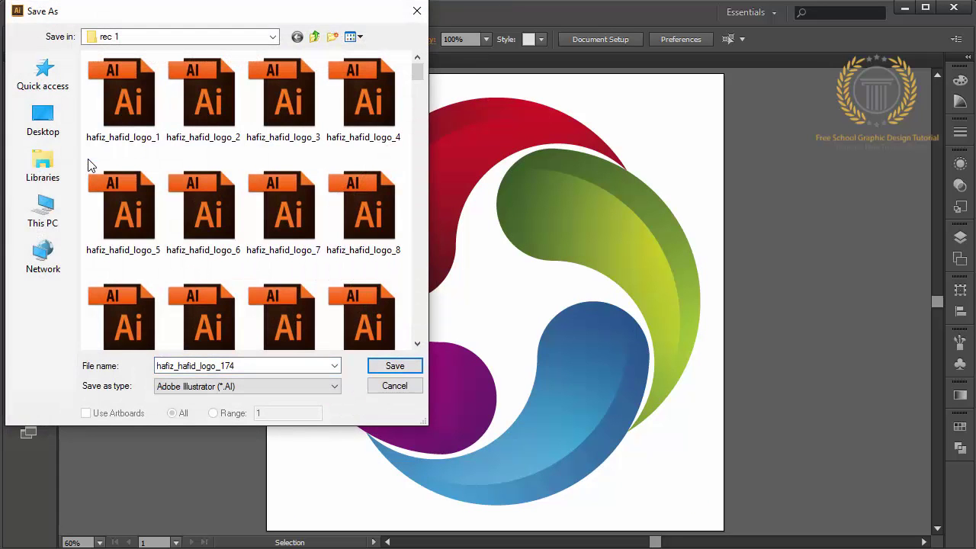
double_click(272, 365)
left_click(272, 366)
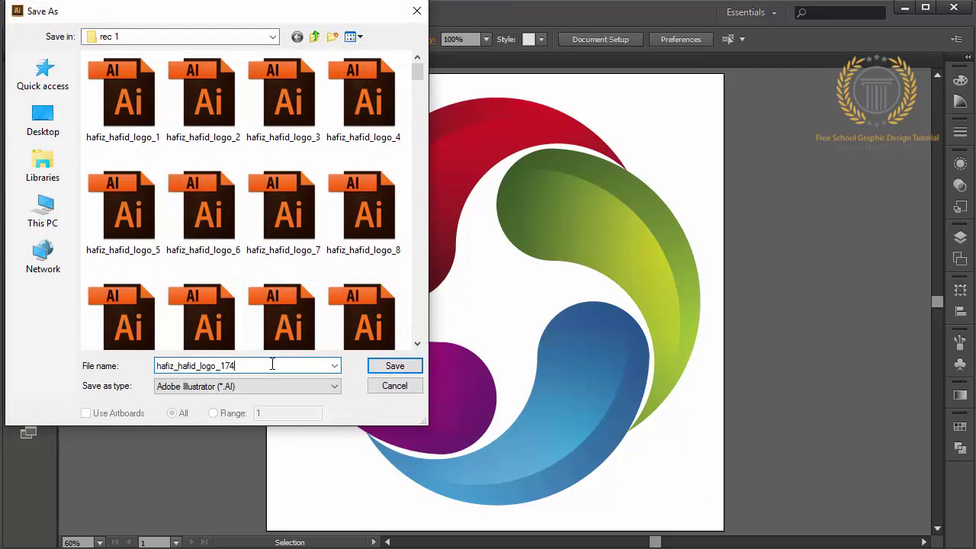
key("BackSpace")
type("5")
left_click(395, 367)
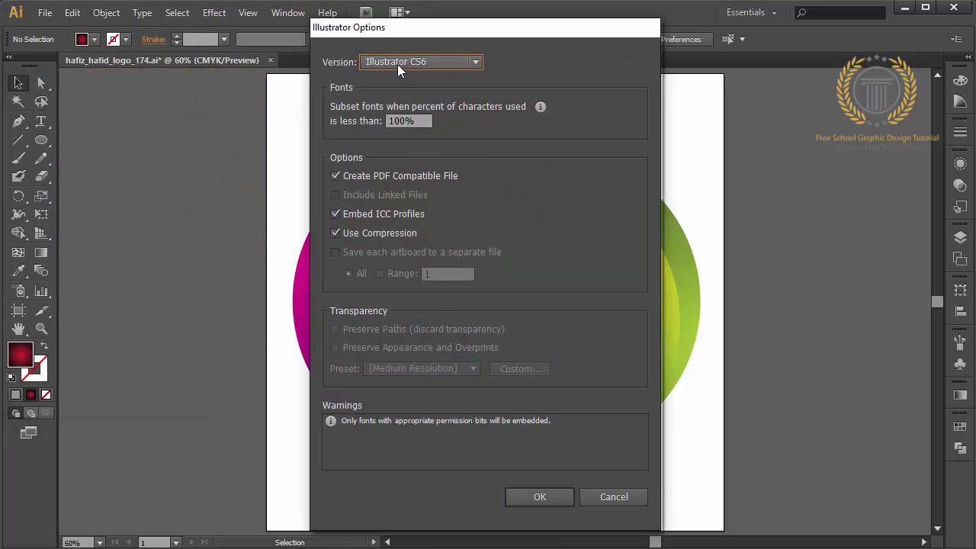
- Keep Illustrator CS6 as the version and confirm the save options
left_click(398, 65)
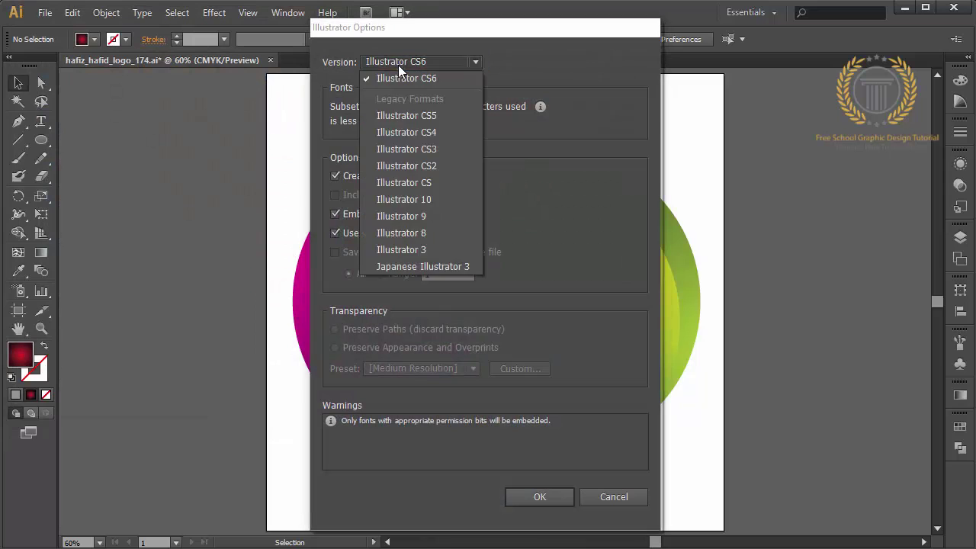
left_click(430, 80)
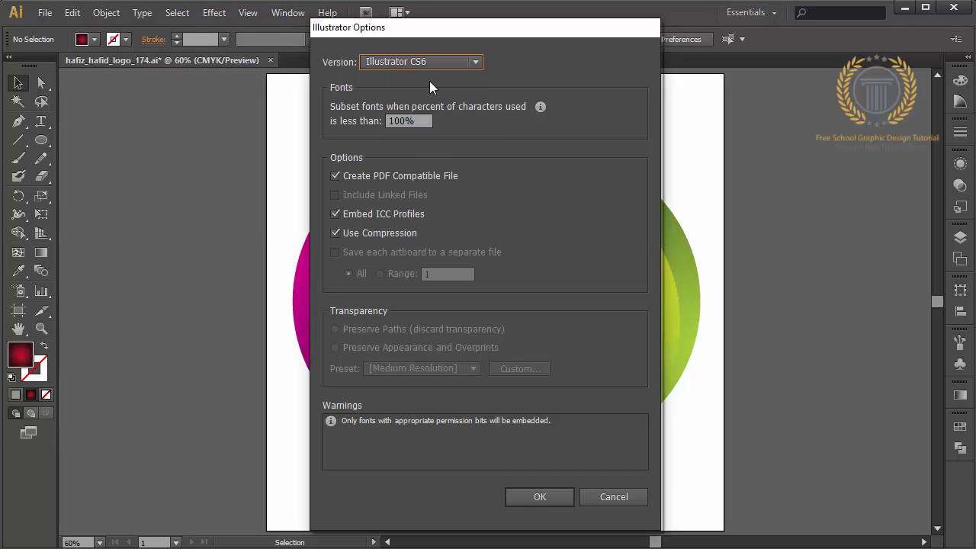
left_click(530, 496)
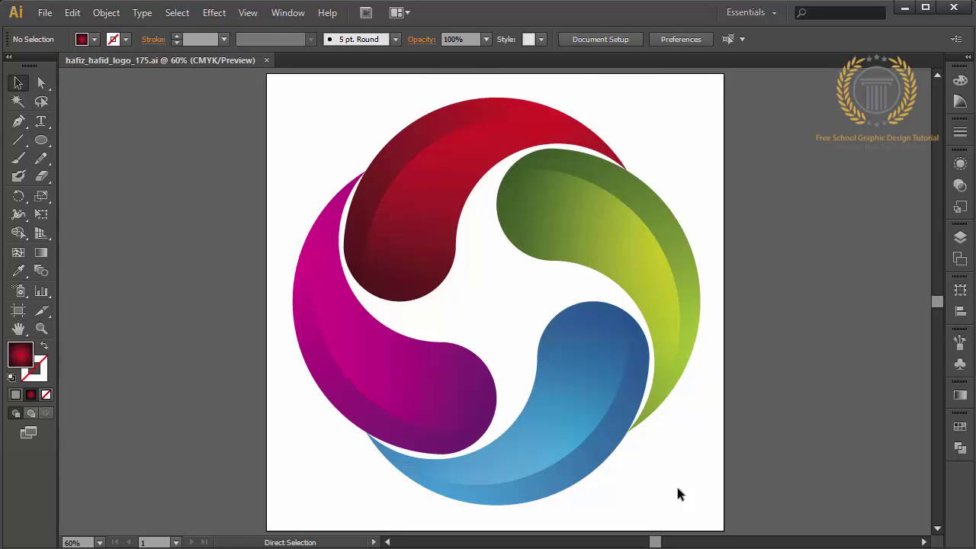
- Zoom in and add a text frame reading 'See my channel to watch more video'
key("ctrl+plus")
key("ctrl+plus")
key("ctrl+plus")
key("ctrl+plus")
key("ctrl+plus")
key("ctrl+plus")
key("ctrl+plus")
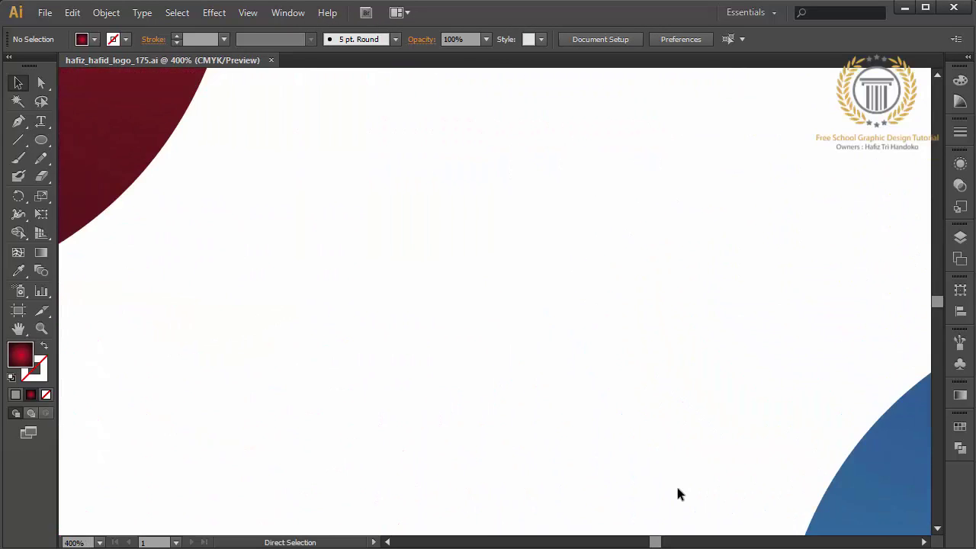
left_click(41, 121)
left_click_drag(99, 114, 907, 512)
type("See")
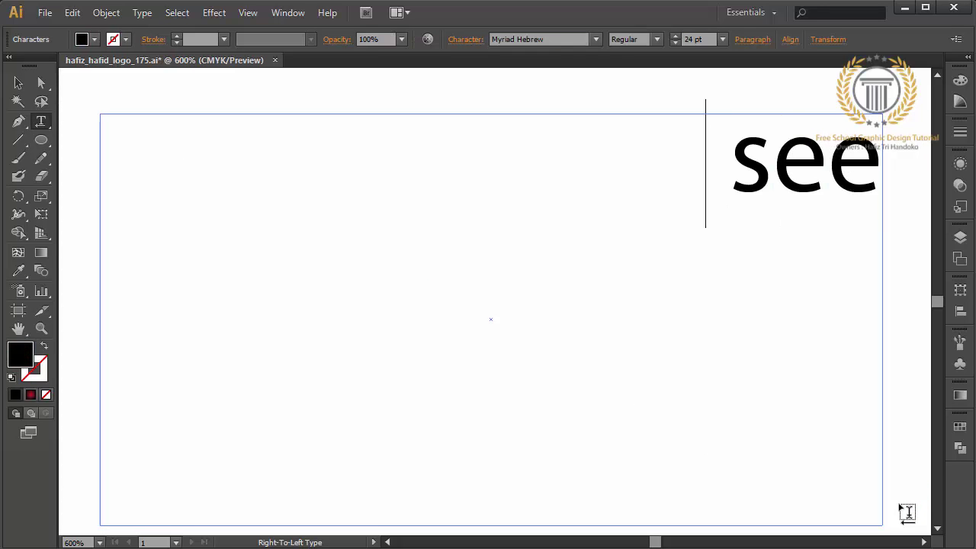
type(" my channel")
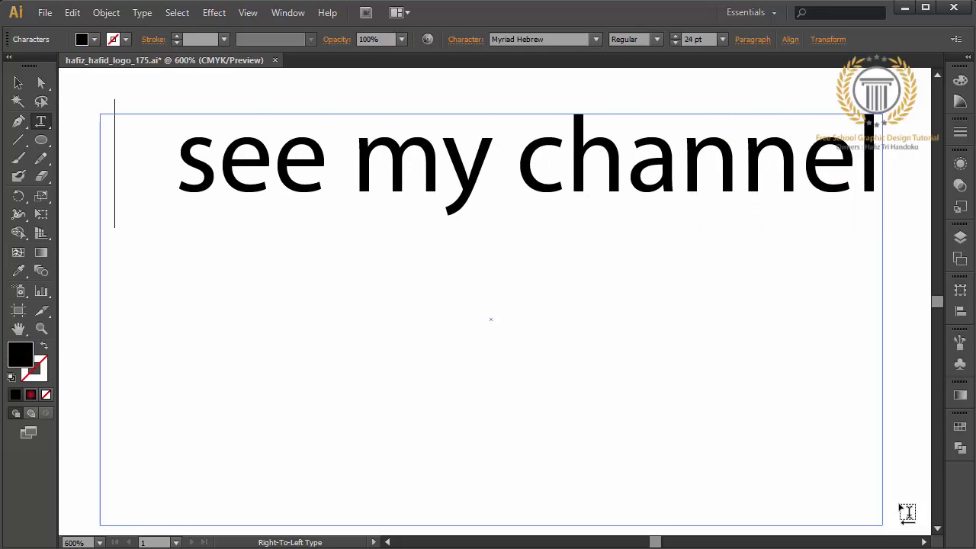
type(" to watch")
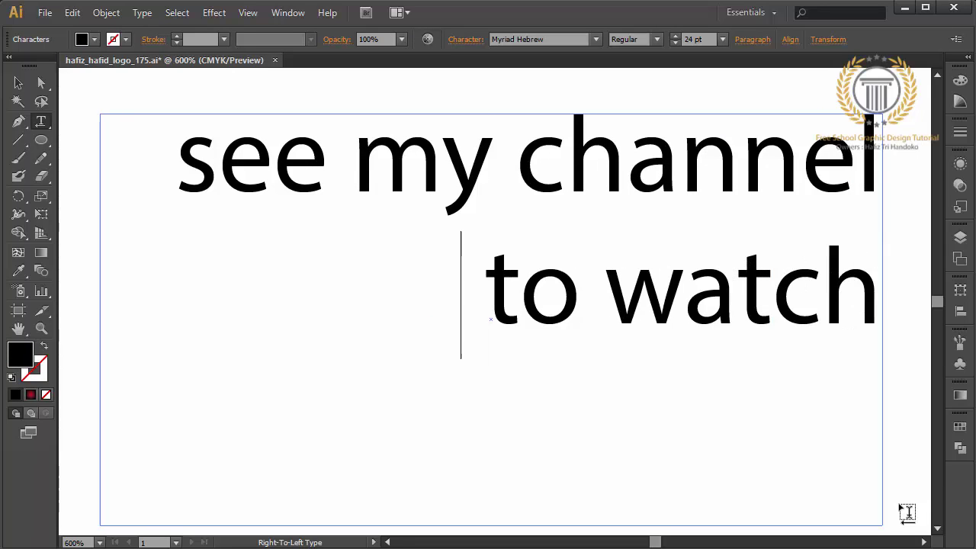
type(" more video")
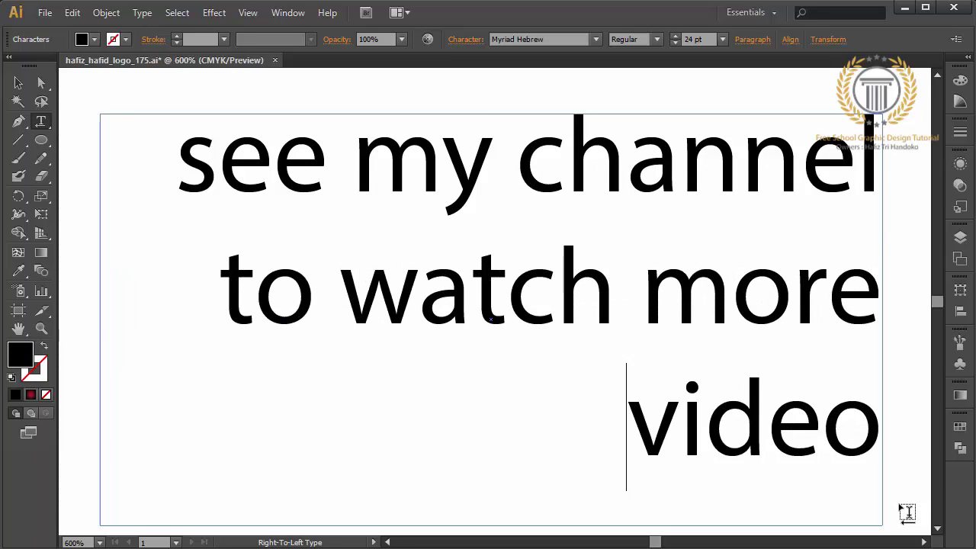
- Reduce the message text to 11 pt and add 'like and share please'
key("ctrl+a")
left_click(708, 42)
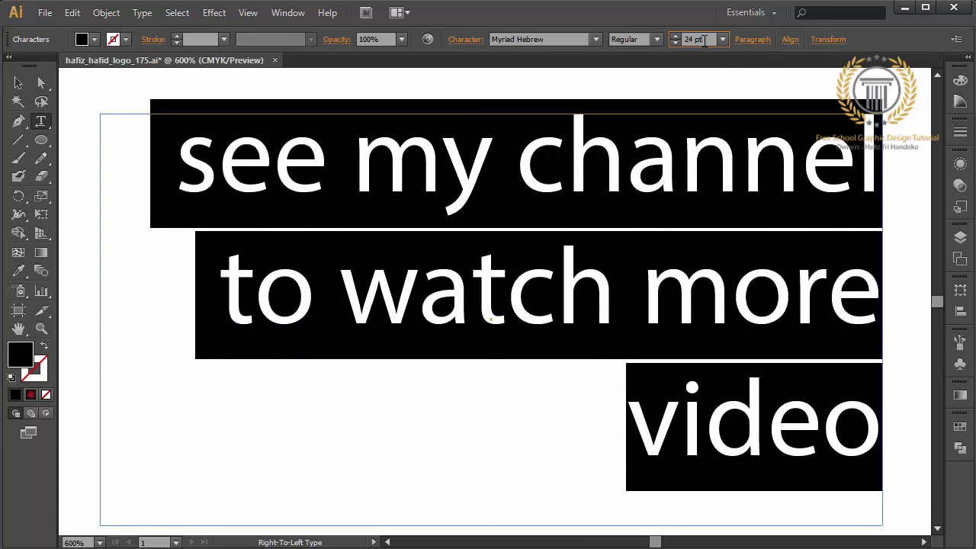
key("Down")
key("Down")
key("Down")
key("Down")
key("Down")
key("Down")
key("Down")
key("Down")
key("Down")
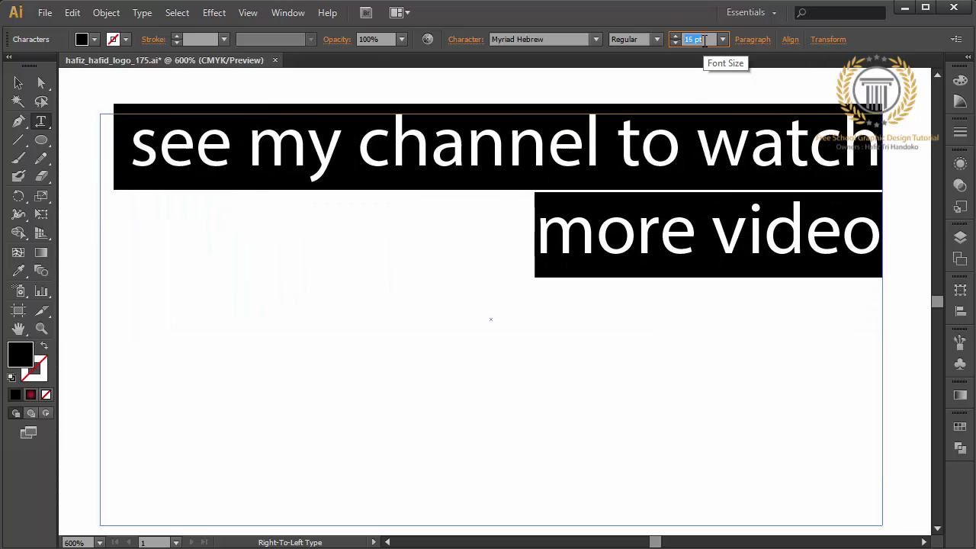
key("Down")
key("Down")
key("Down")
key("Down")
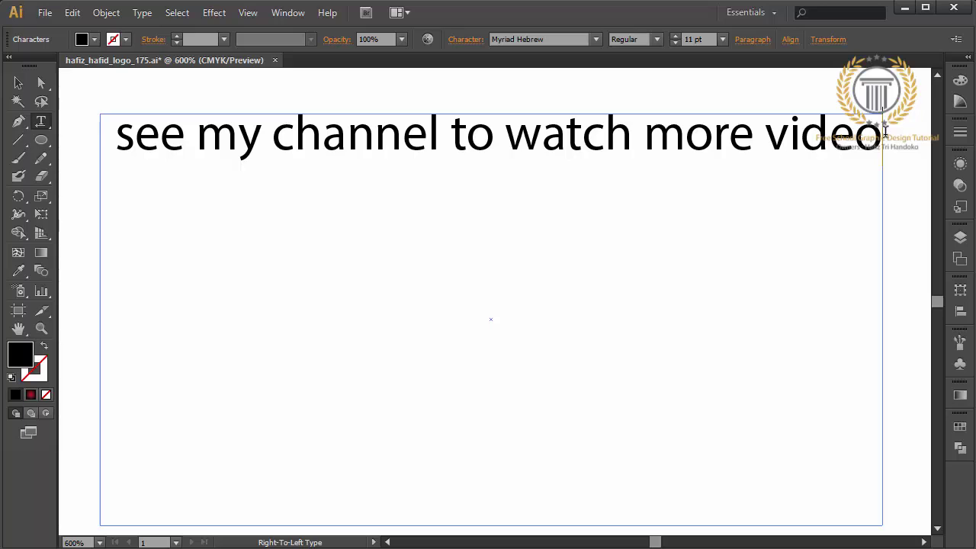
type("li")
type("ke and share")
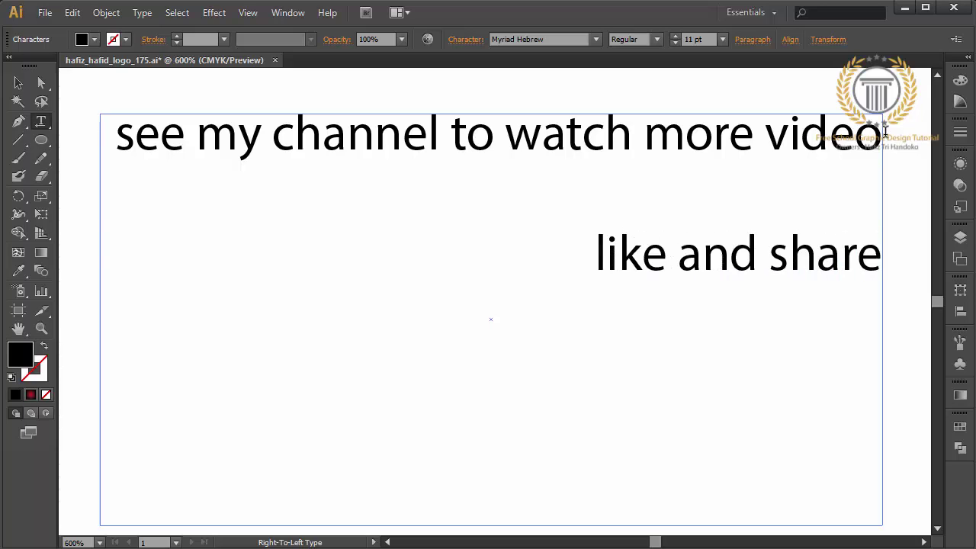
type(" please")
- Add the 'subscribe to get new video tutorial…' line ending with 'thanks', removing the extra trailing dots
key("Return")
type("sub")
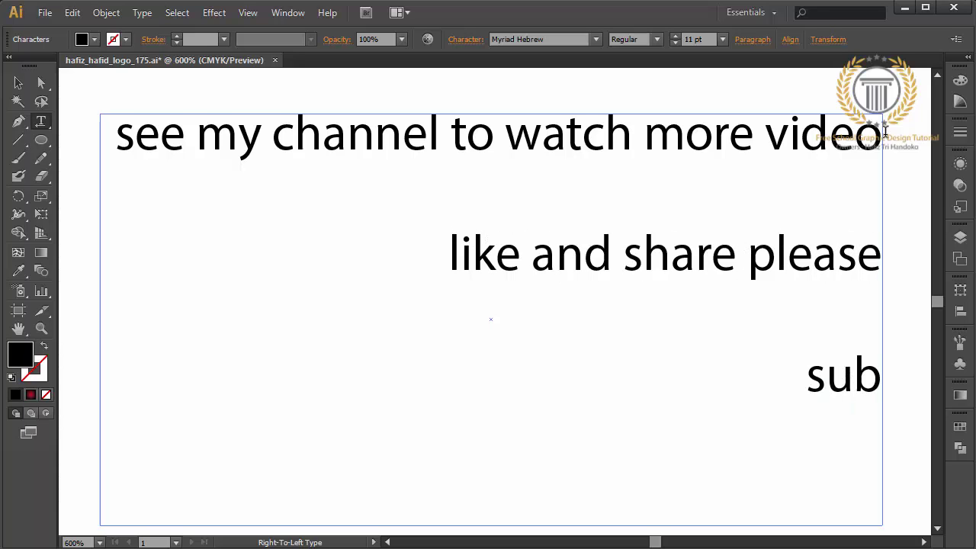
type("scribe t")
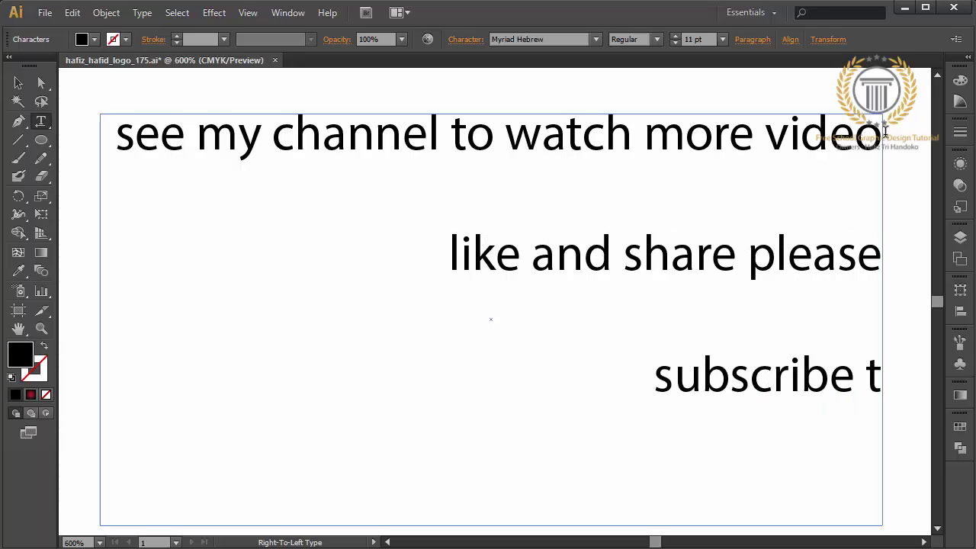
type("o get new vid")
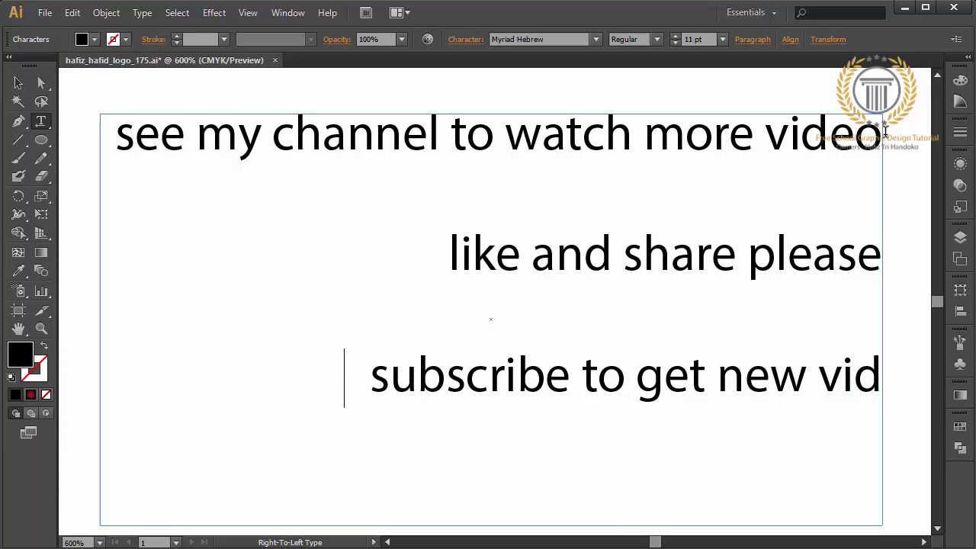
type("eo tutor")
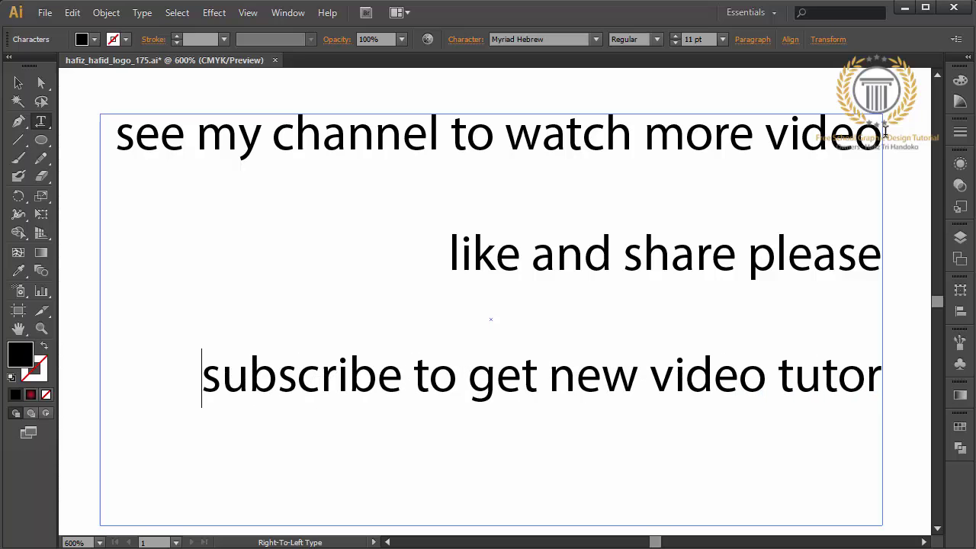
type("ial eve")
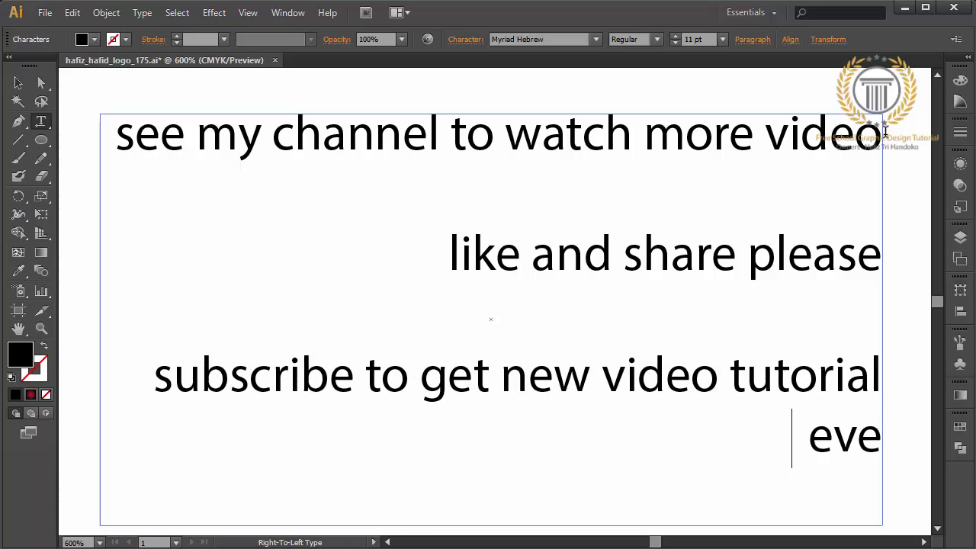
type("ry I am upl")
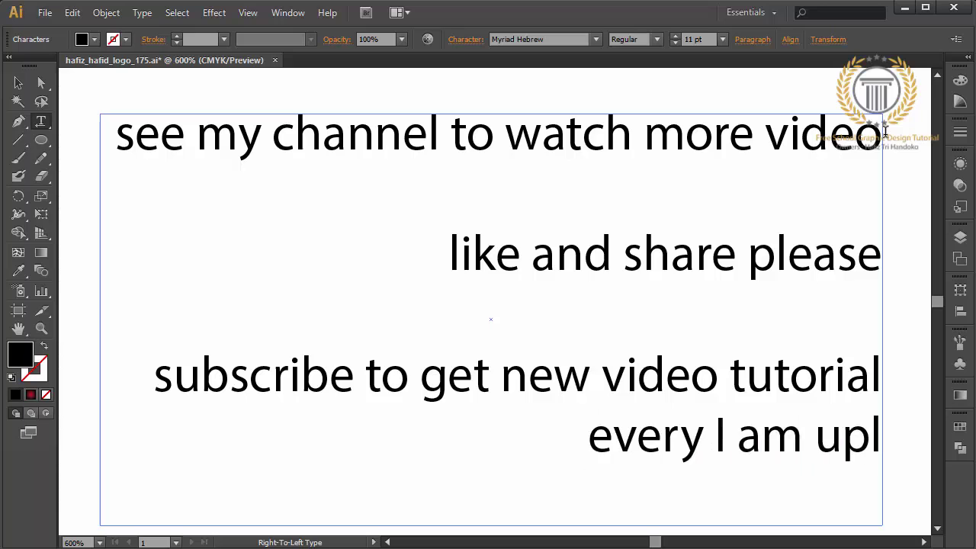
type("oad or upd")
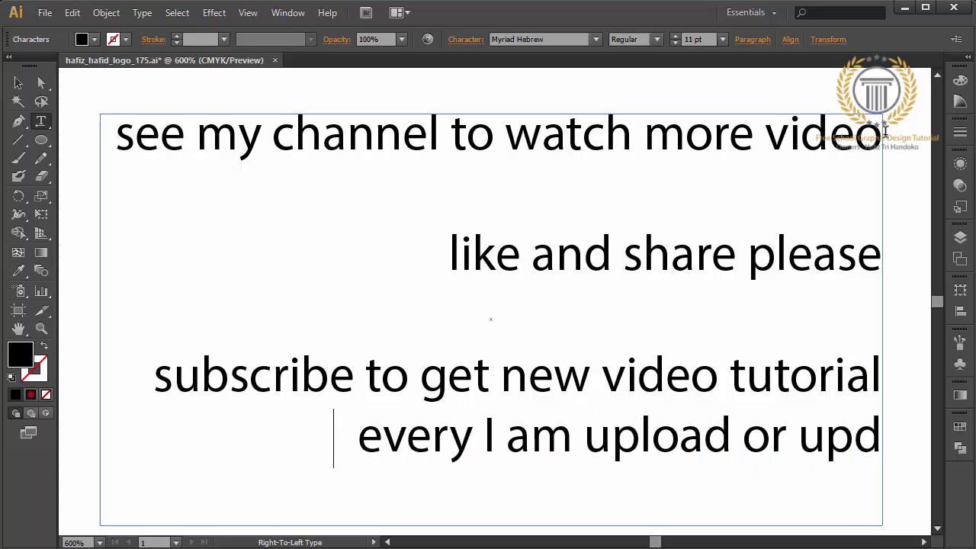
type("ate")
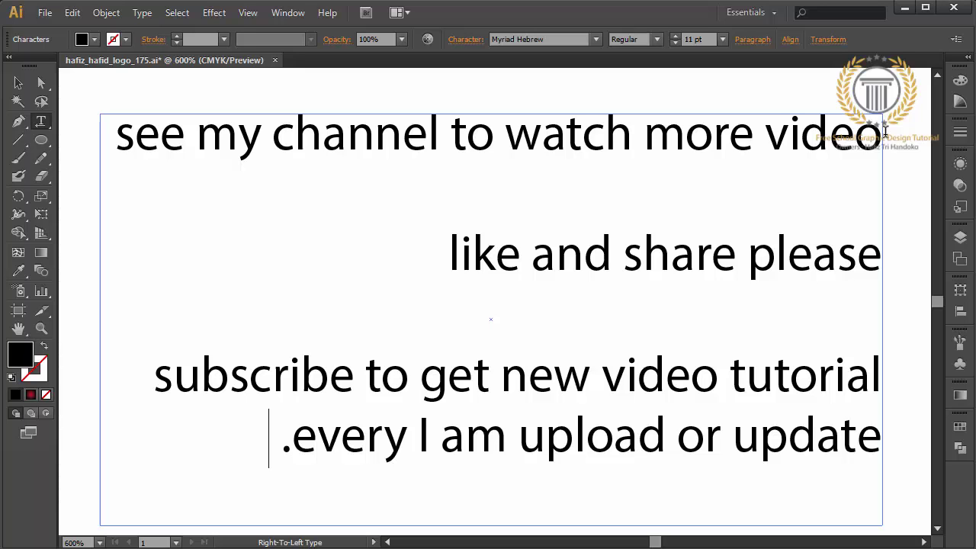
type("....... thanks")
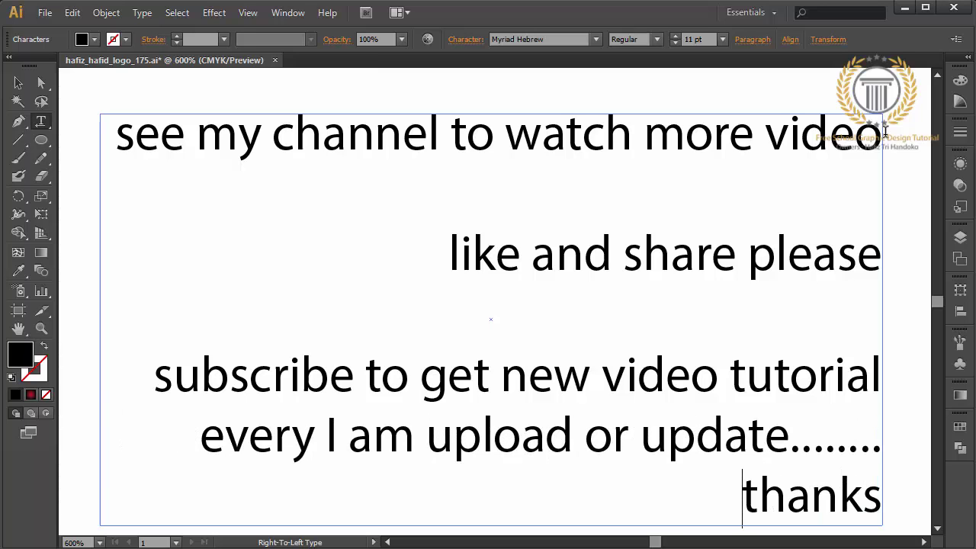
type(" :(")
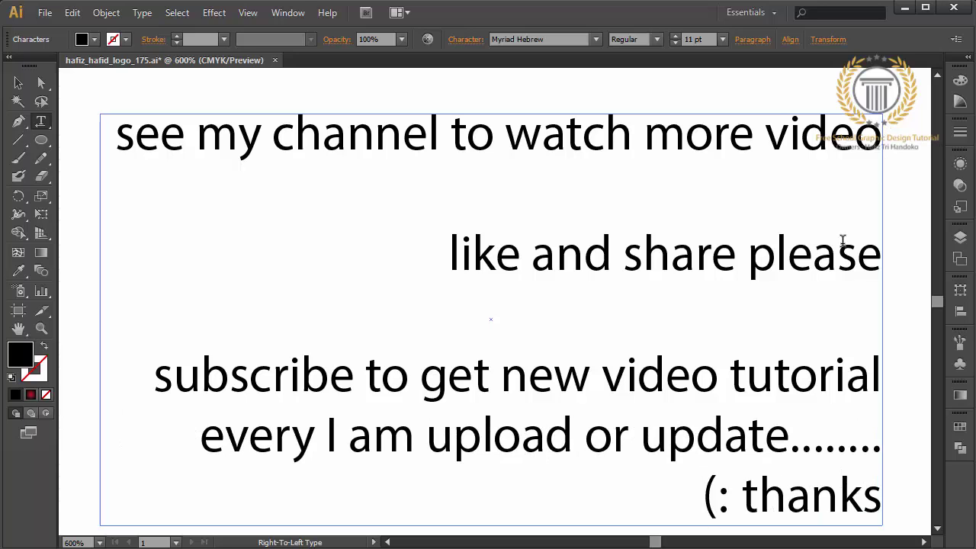
left_click_drag(813, 441, 881, 441)
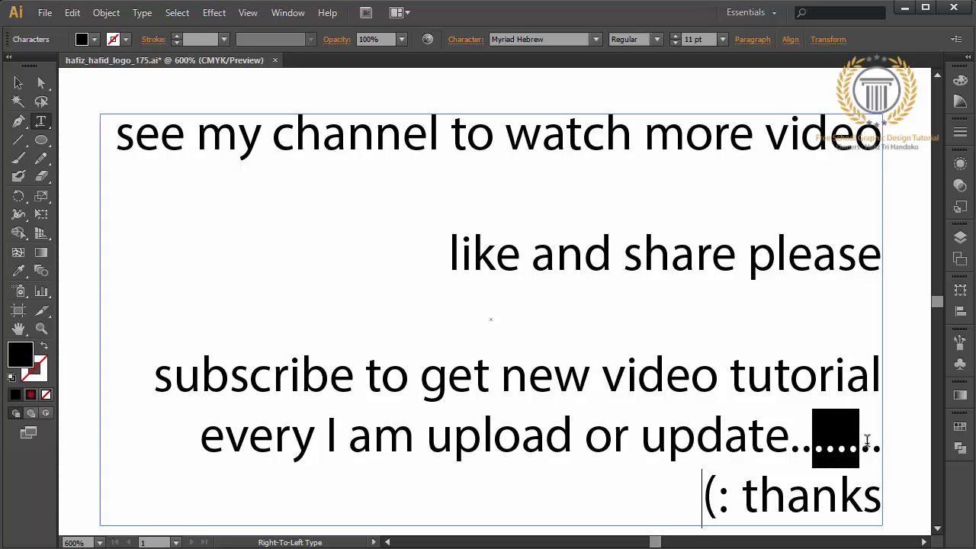
key("BackSpace")
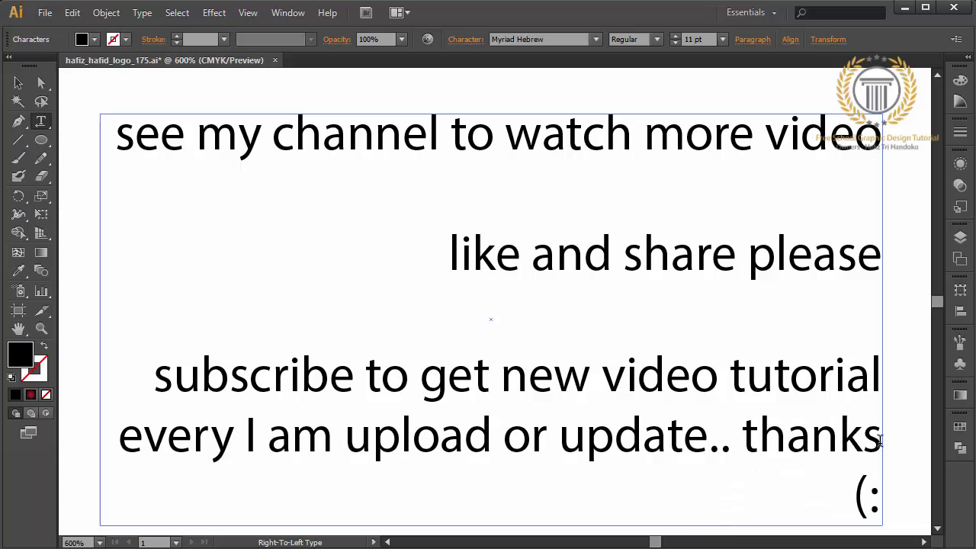
key("BackSpace")
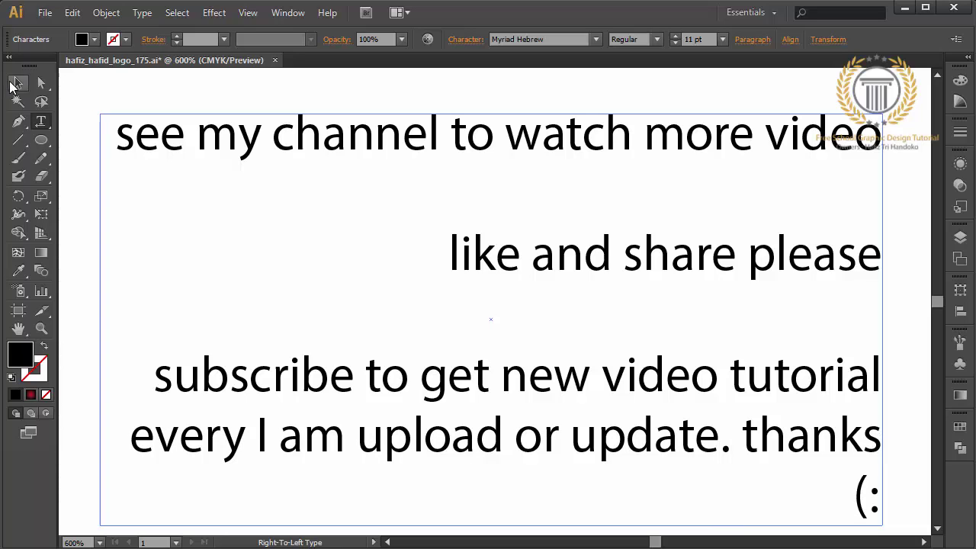
left_click(18, 82)
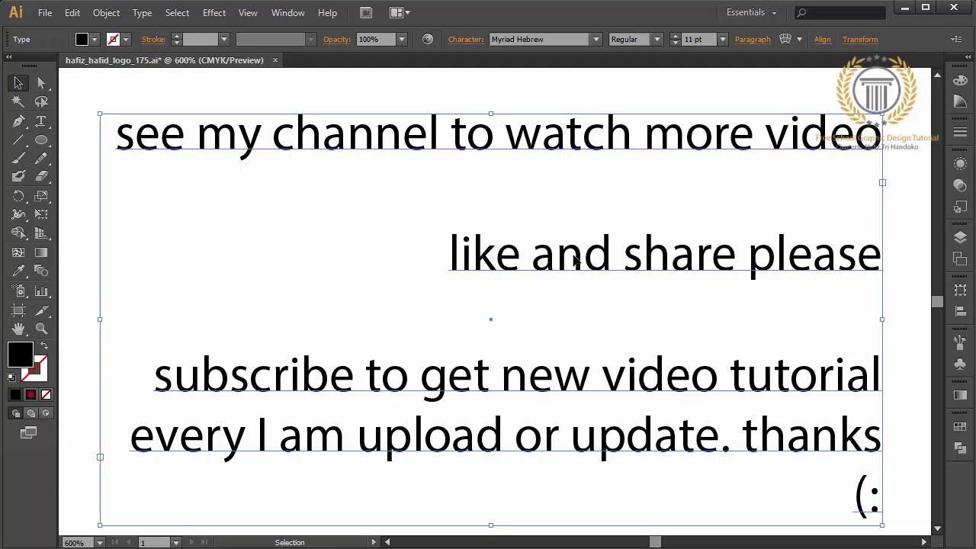
left_click(169, 246)
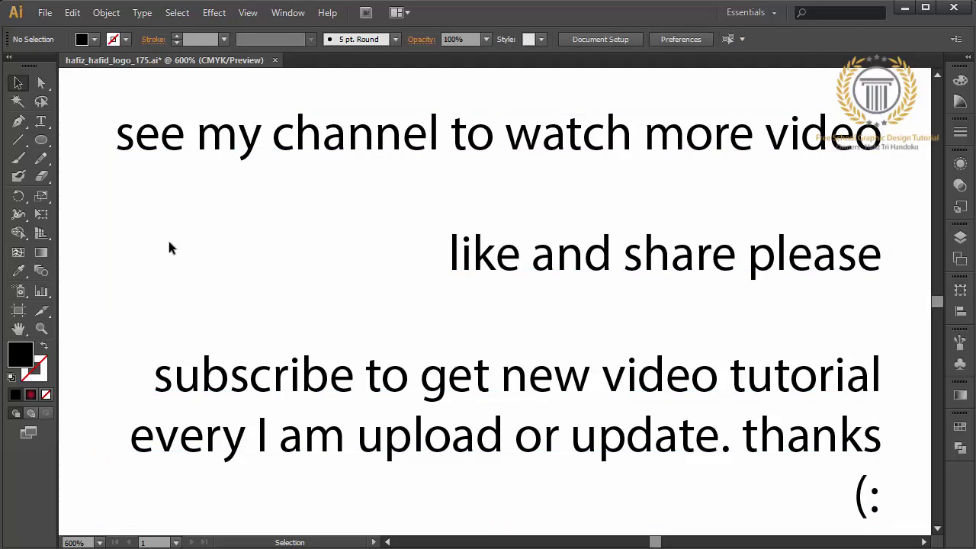
left_click(45, 12)
left_click(94, 160)
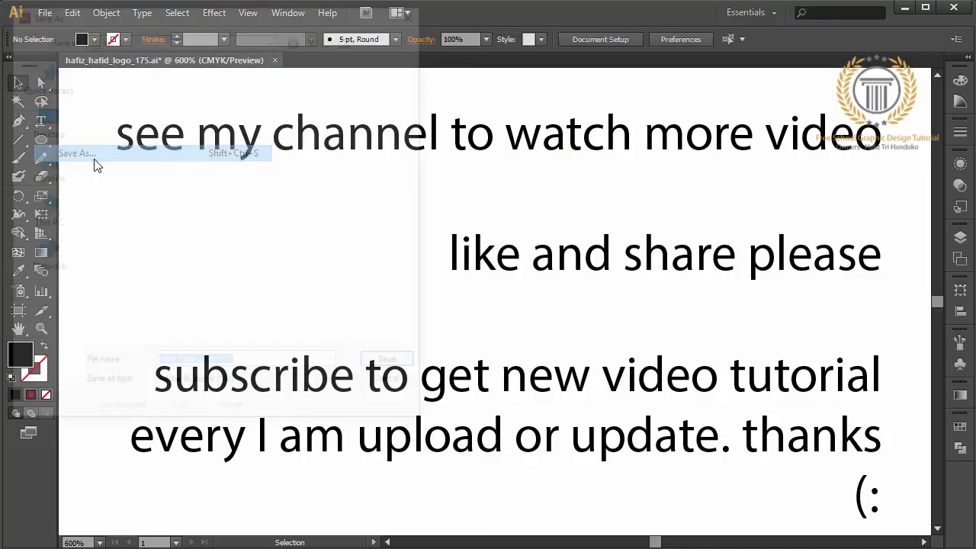
left_click(383, 386)
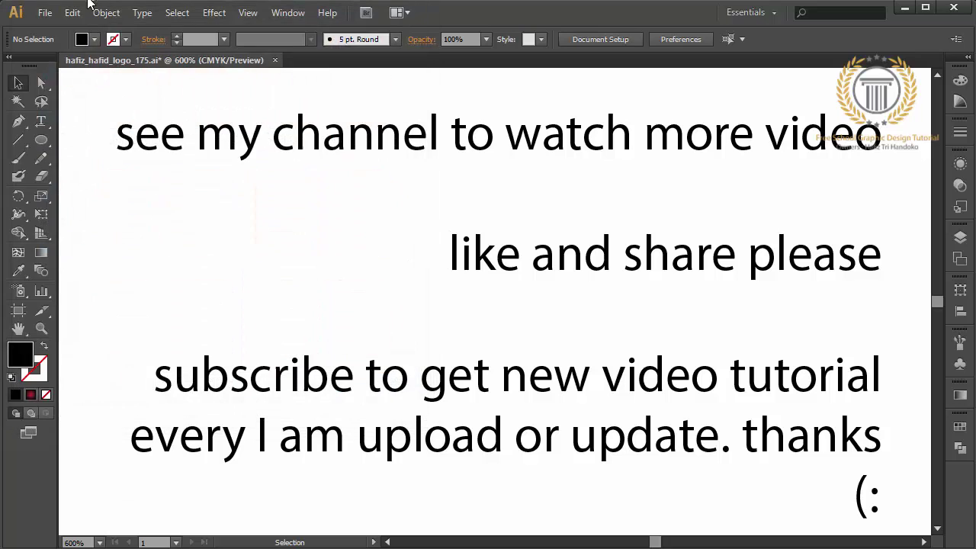
left_click(45, 12)
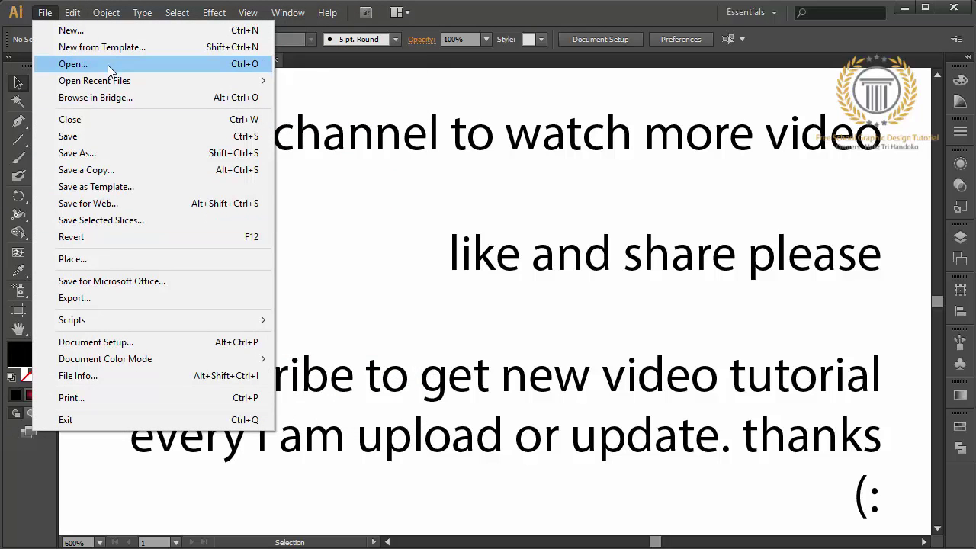
left_click(110, 67)
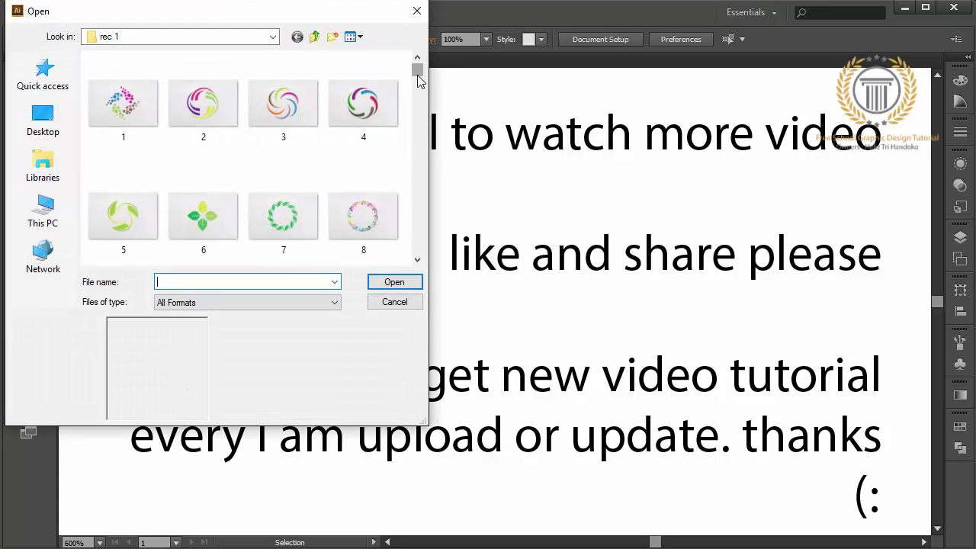
left_click_drag(419, 77, 426, 209)
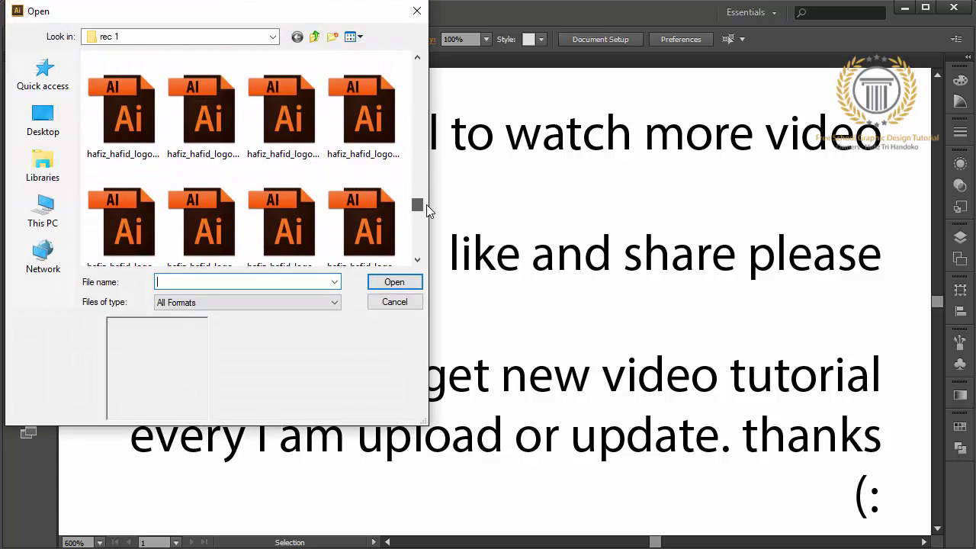
left_click(203, 130)
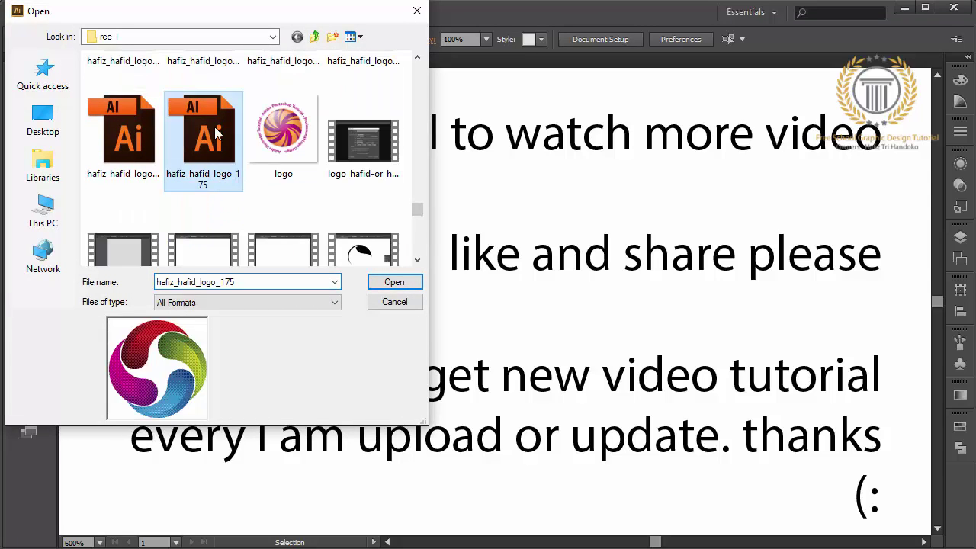
left_click(391, 302)
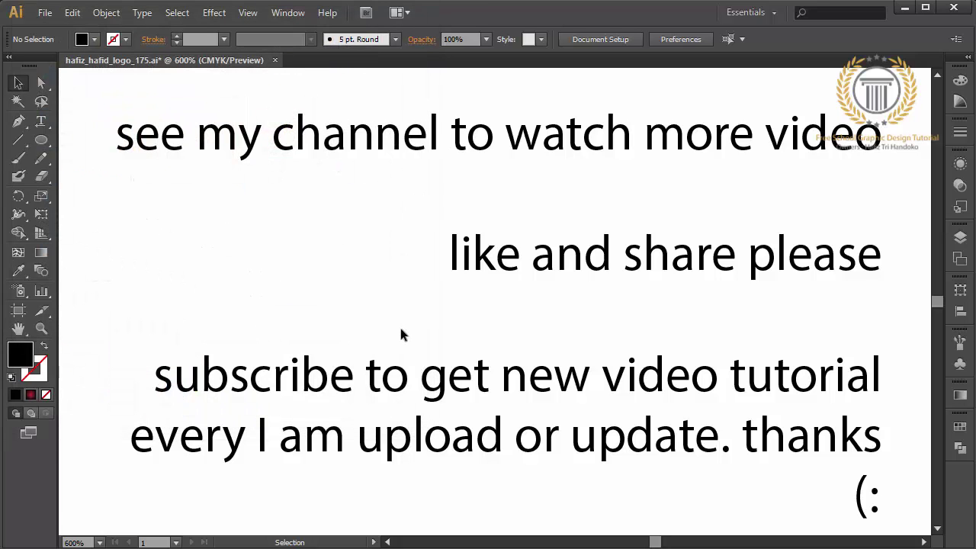
- Delete the message text and zoom out to show the whole swirl logo
left_click(463, 408)
key("Delete")
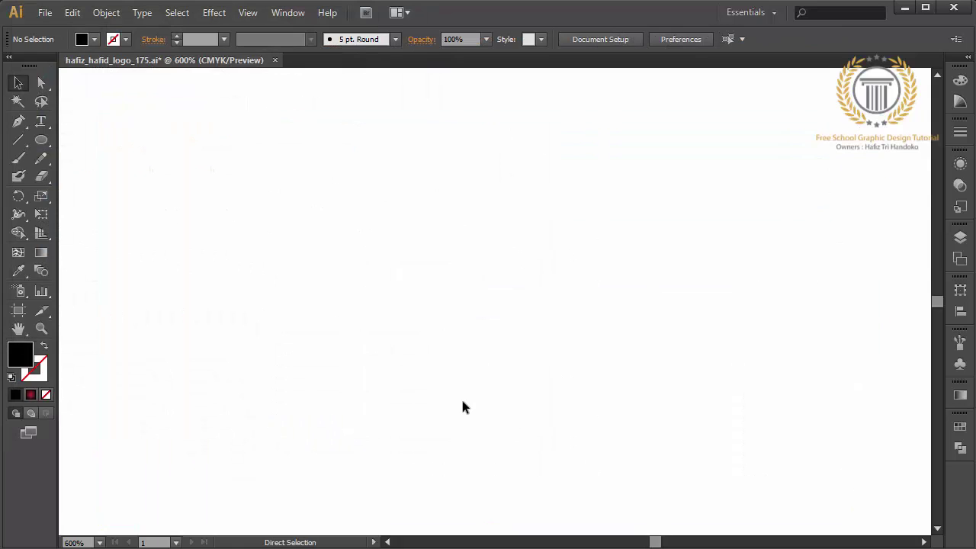
key("ctrl+0")
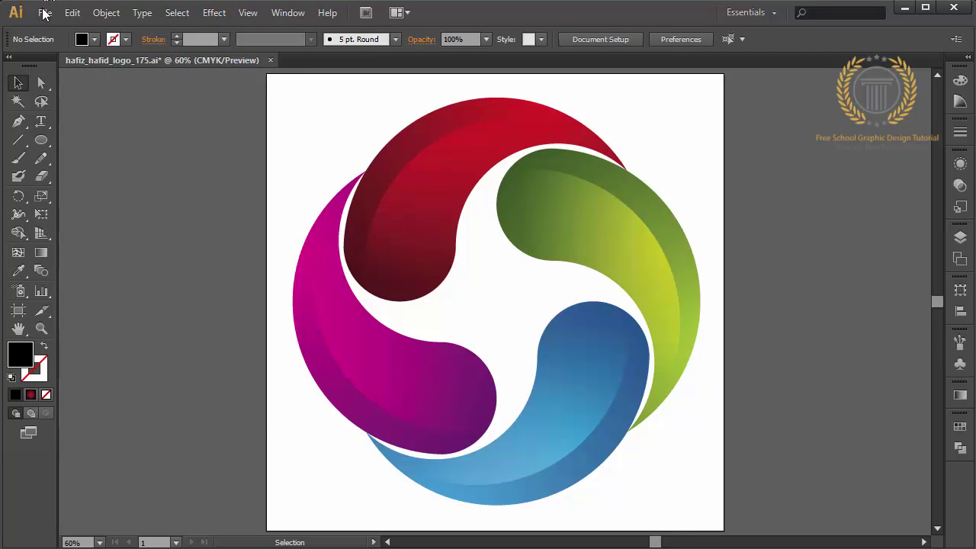
- Save the logo over hafiz_hafid_logo_175.ai as Illustrator CS6
left_click(45, 13)
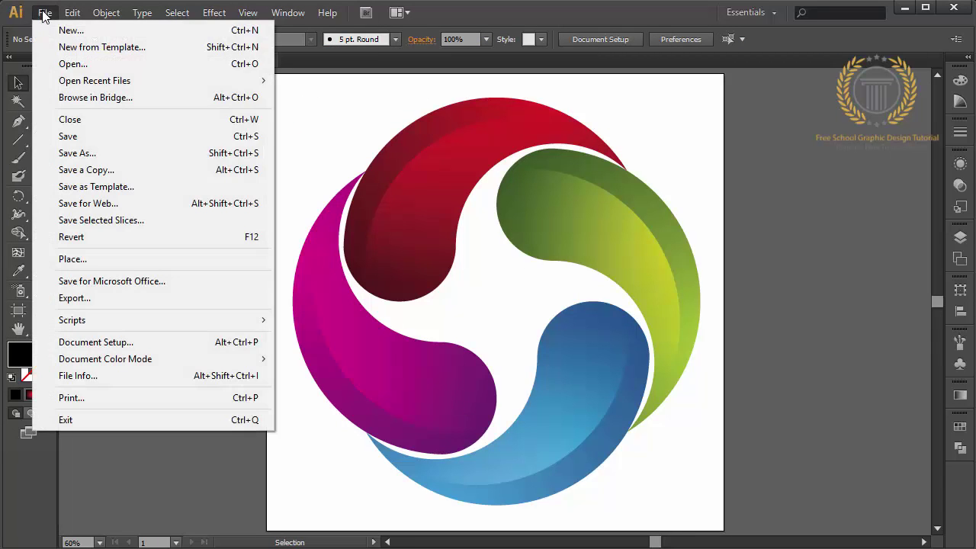
left_click(96, 153)
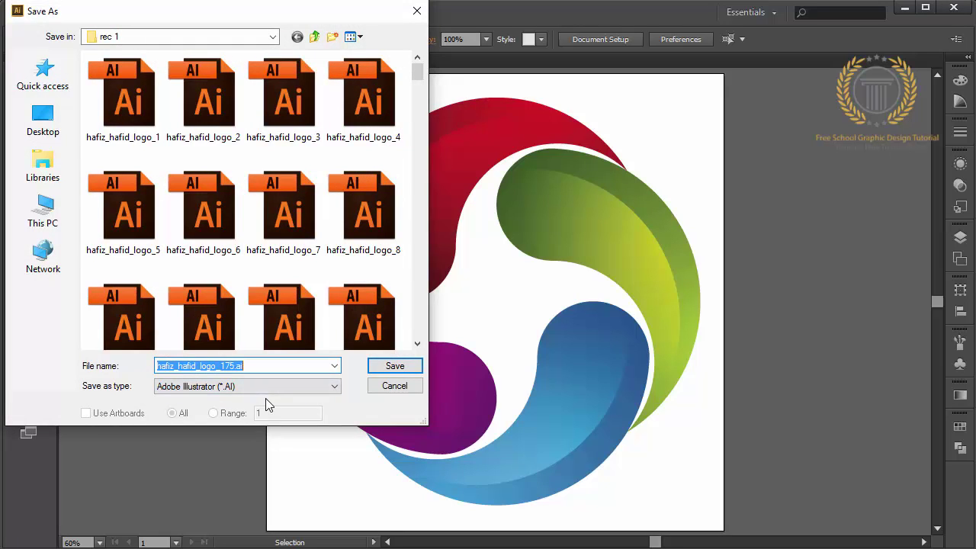
key("Return")
key("Return")
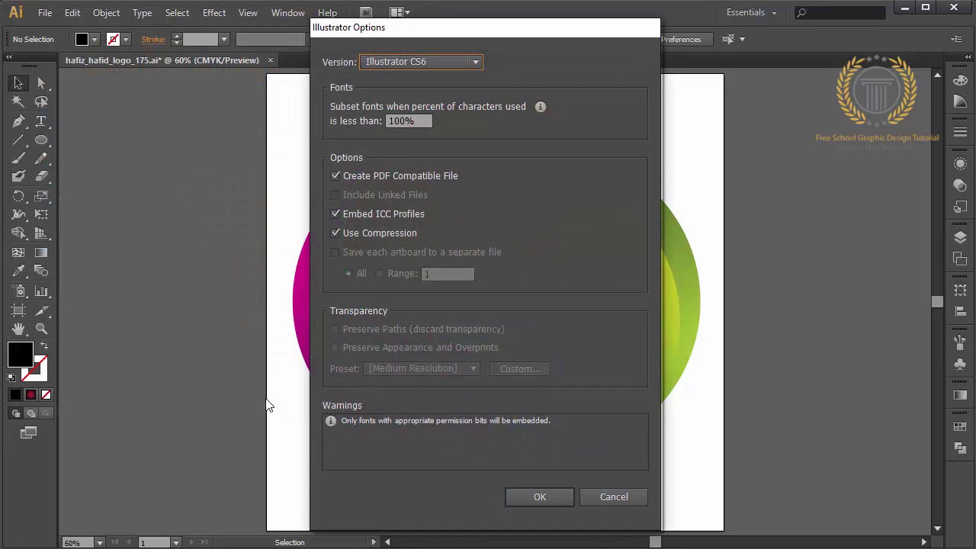
left_click(469, 62)
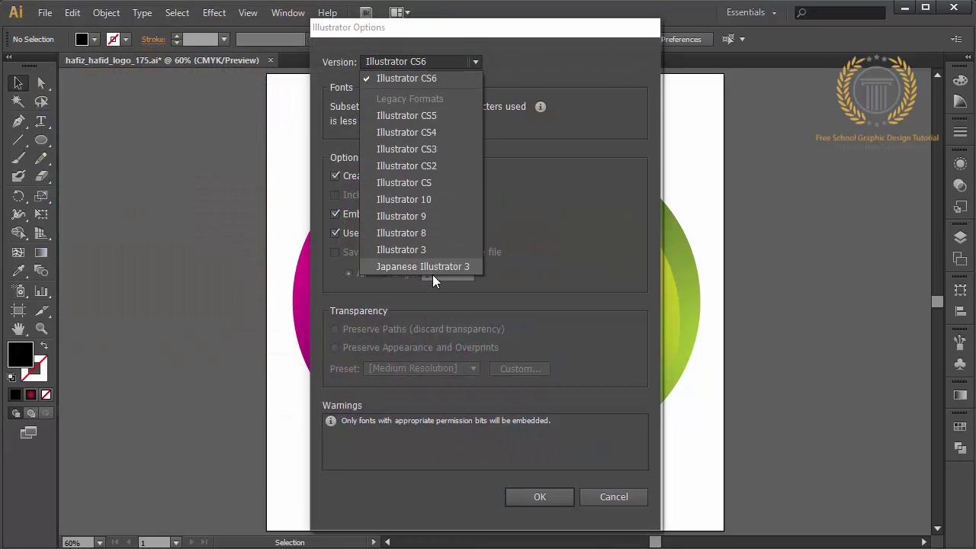
left_click(428, 79)
left_click(538, 499)
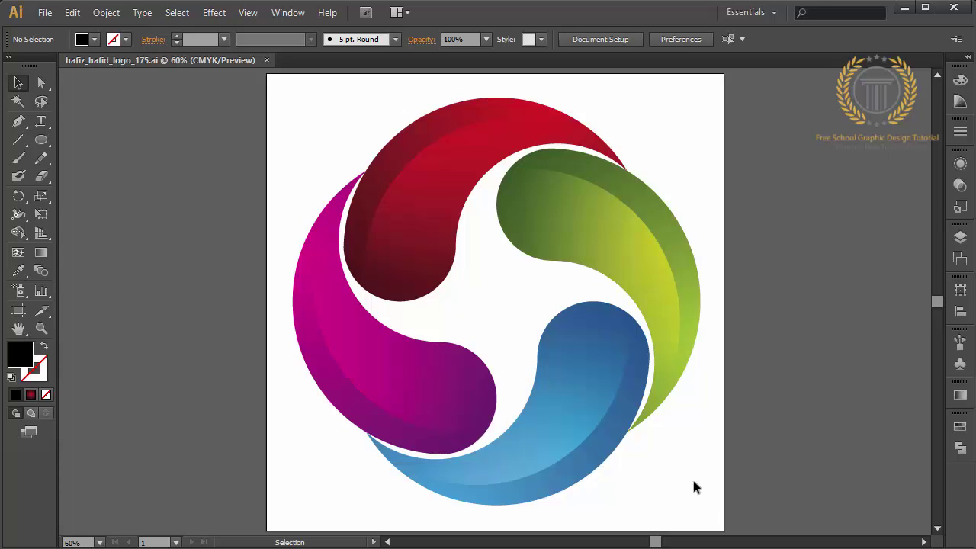
- Select the whole logo and apply the Craquelure texture in the Effect Gallery preview
left_click_drag(358, 123, 500, 255)
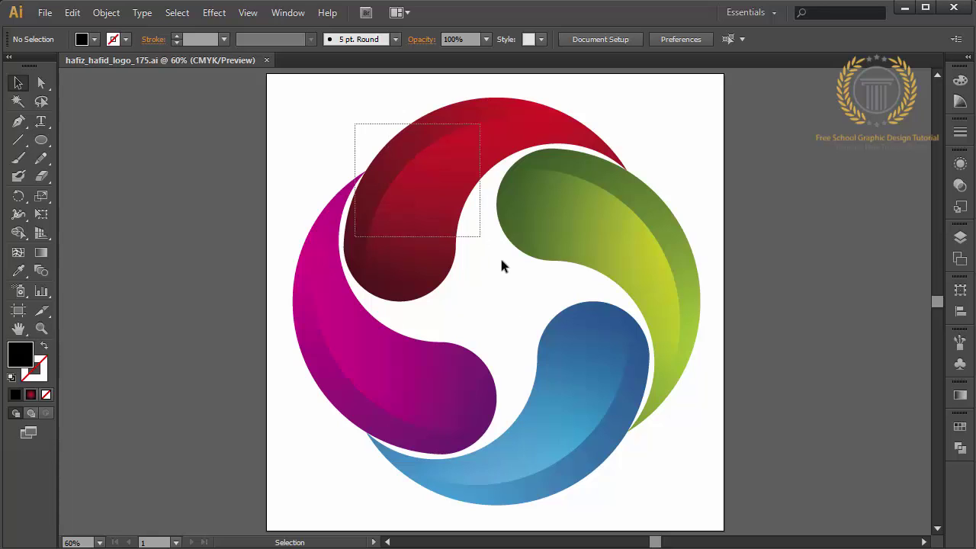
left_click(229, 13)
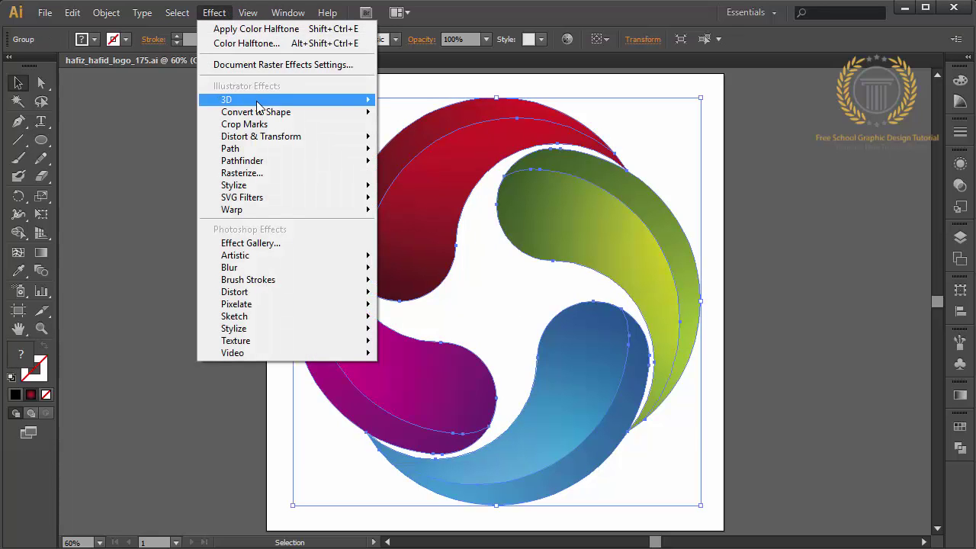
left_click(282, 241)
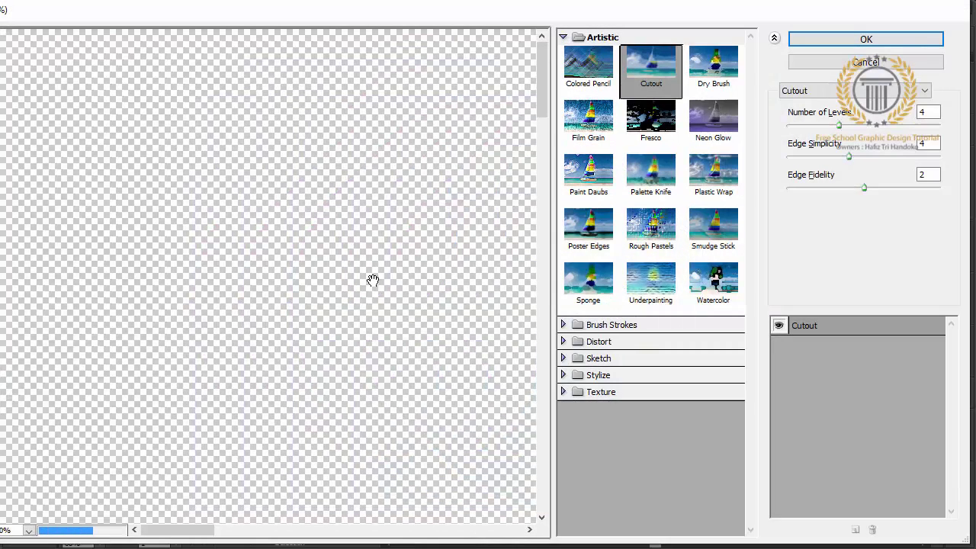
left_click_drag(392, 316, 370, 241)
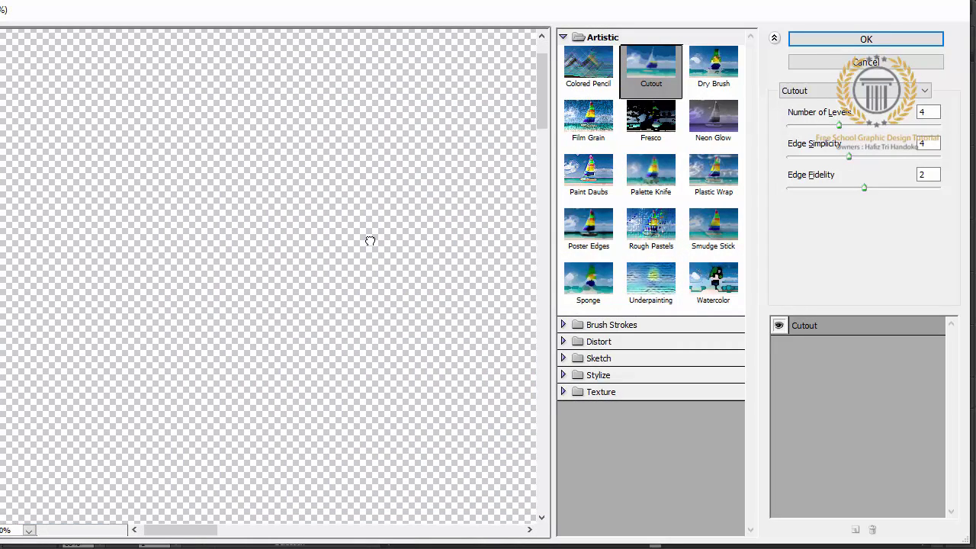
scroll(370, 241, "down", 3)
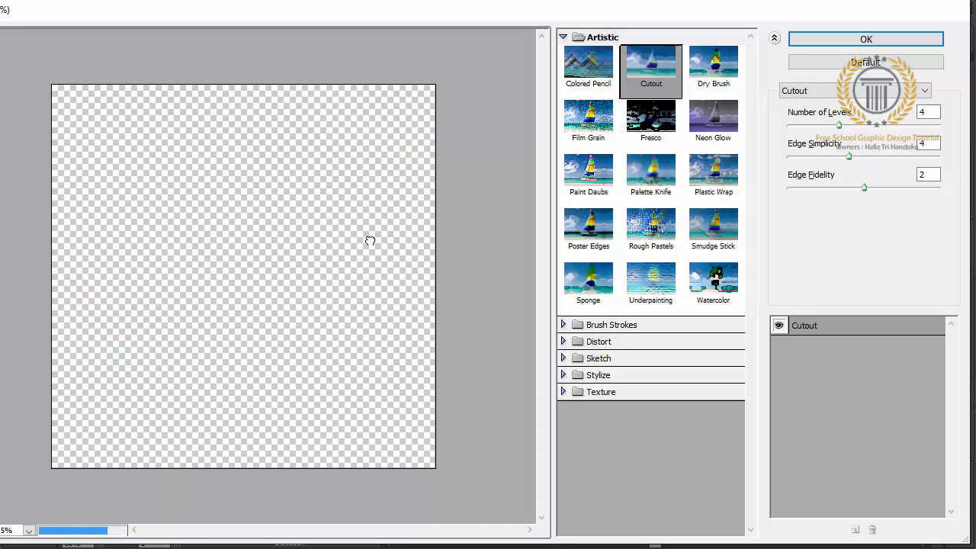
scroll(527, 312, "up", 2)
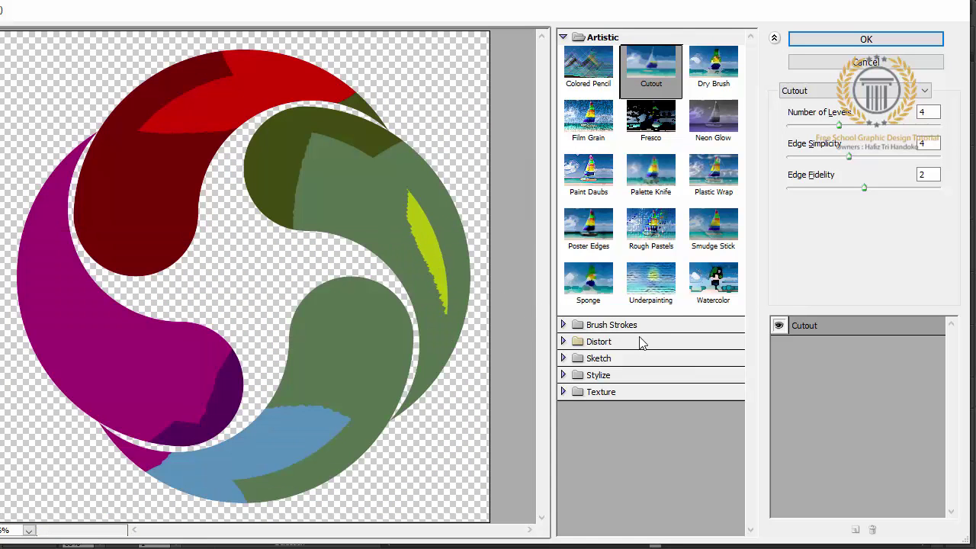
left_click(656, 284)
left_click(563, 391)
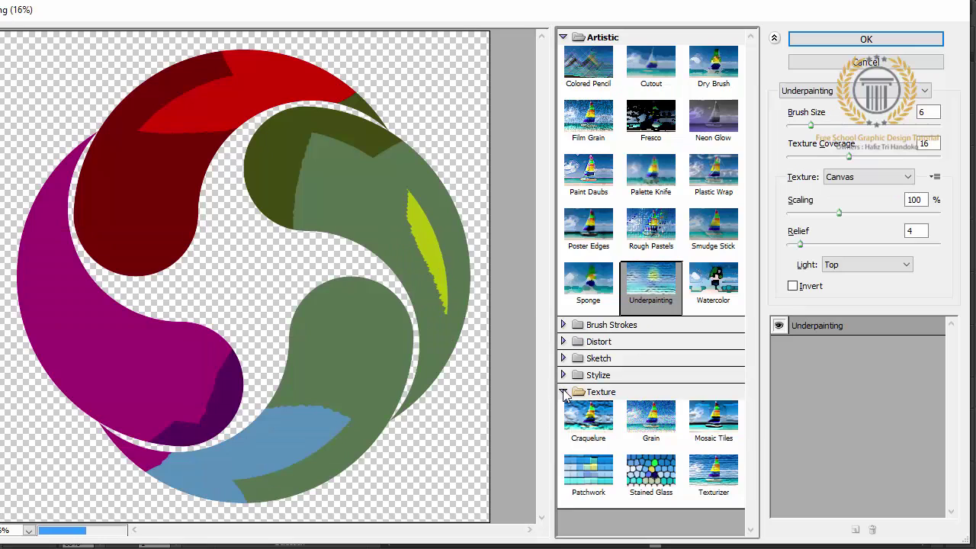
left_click(589, 418)
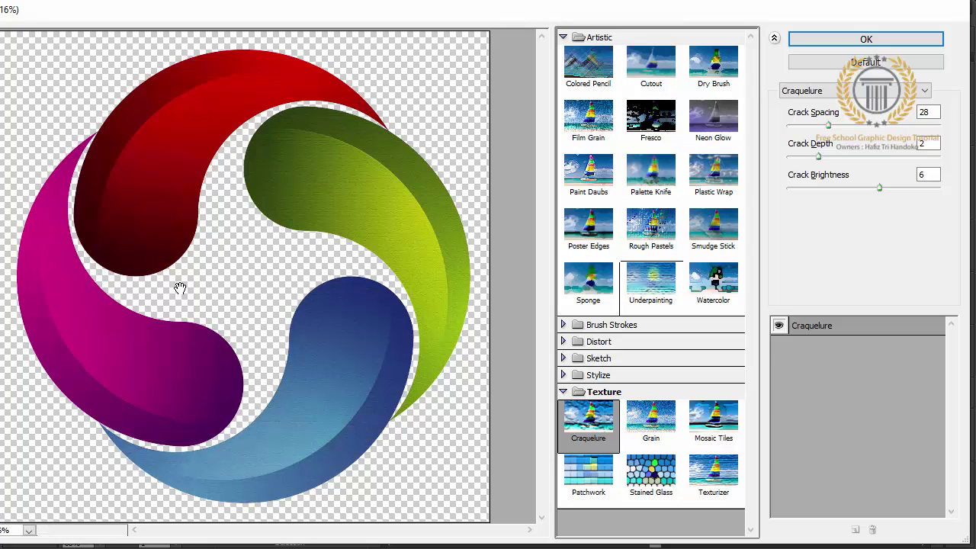
- Inspect the green and red swooshes in the preview, then apply Craquelure with spacing 28, depth 2, brightness 6
scroll(180, 289, "up", 2)
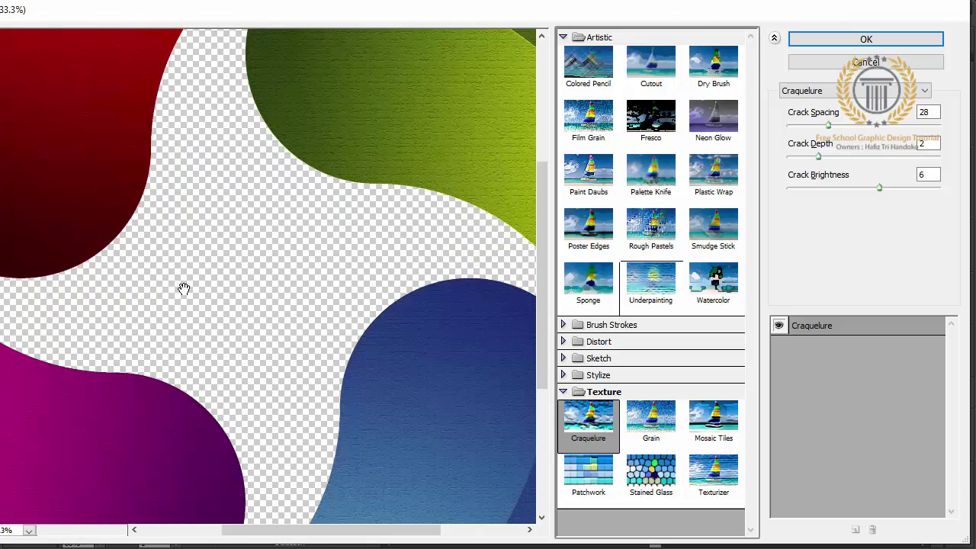
left_click_drag(274, 249, 81, 331)
mouse_move(327, 227)
left_mouse_down()
mouse_move(312, 251)
mouse_move(274, 207)
left_mouse_up()
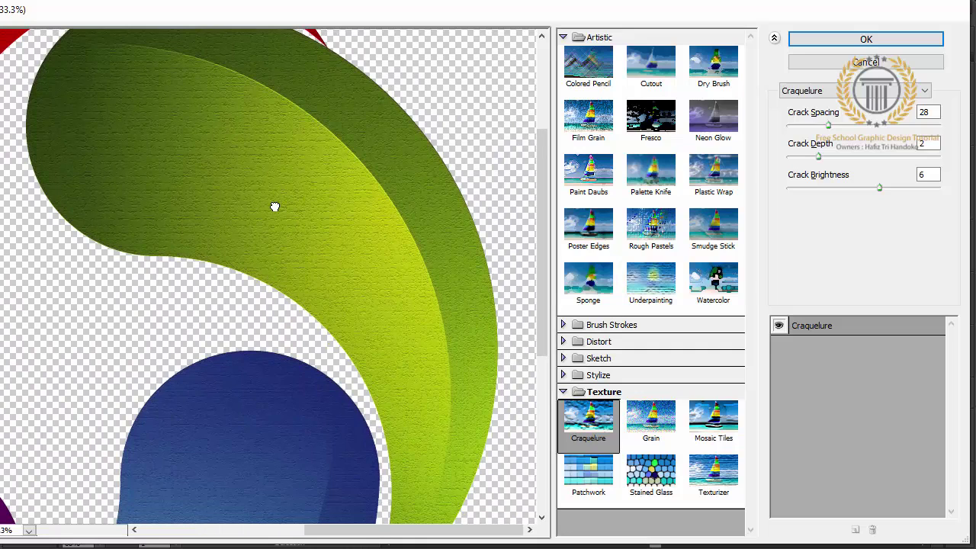
scroll(275, 207, "down", 1)
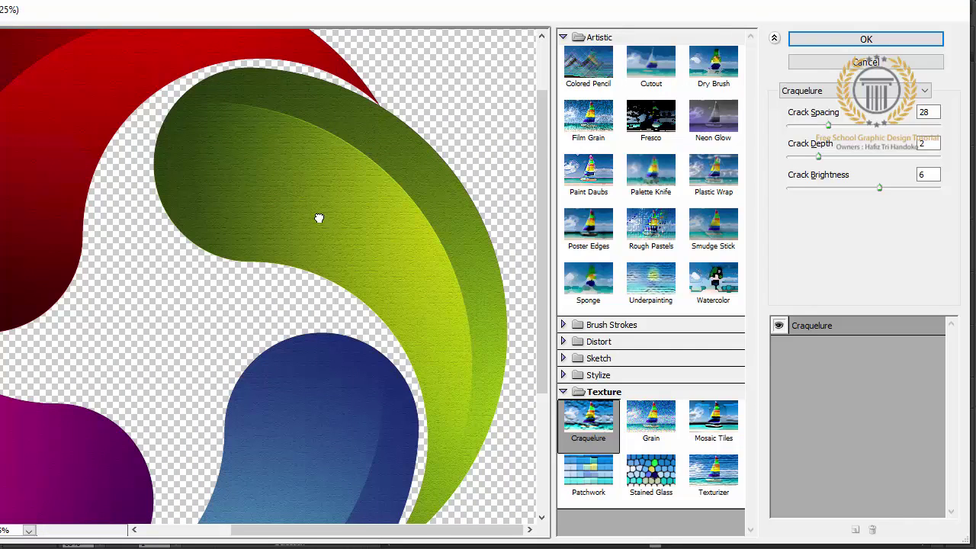
left_click_drag(319, 218, 294, 186)
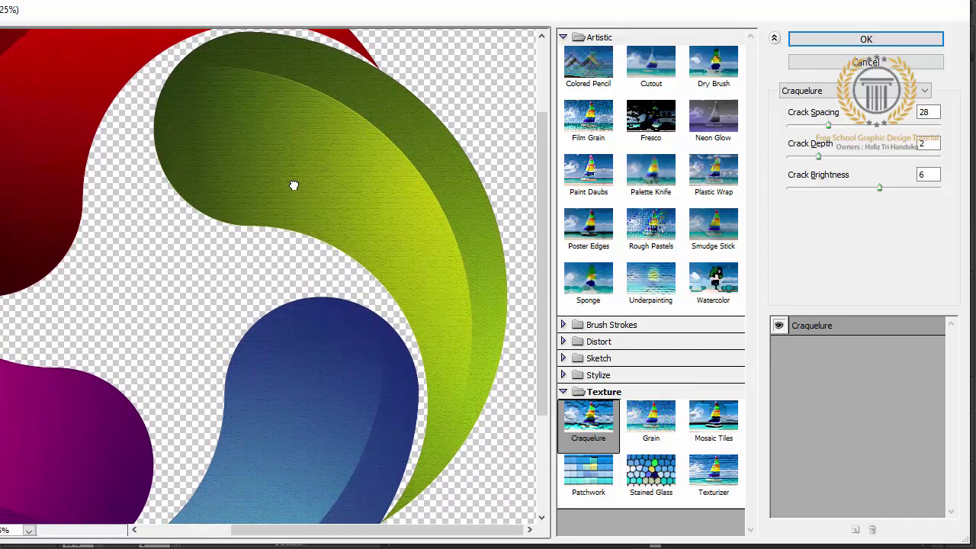
left_click_drag(293, 184, 294, 185)
left_click_drag(293, 183, 388, 273)
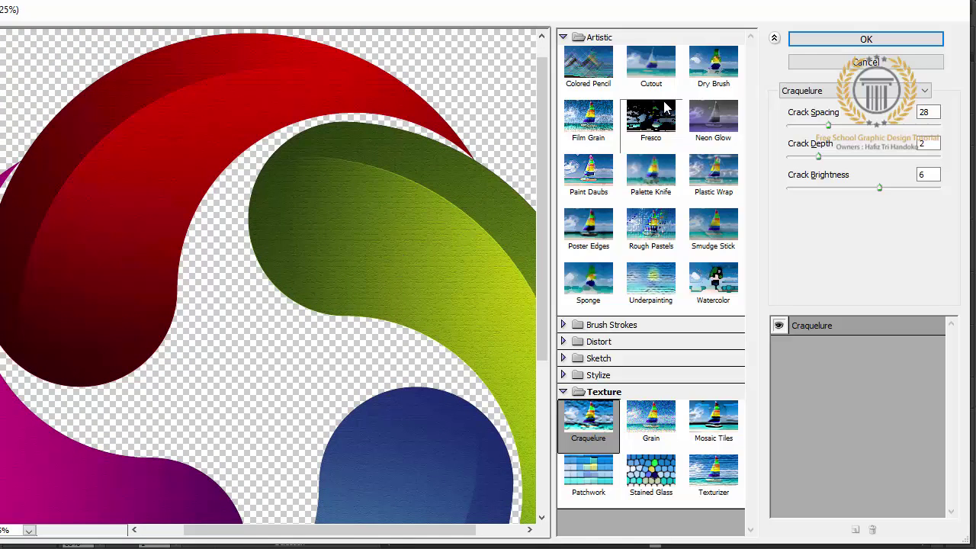
left_click(815, 45)
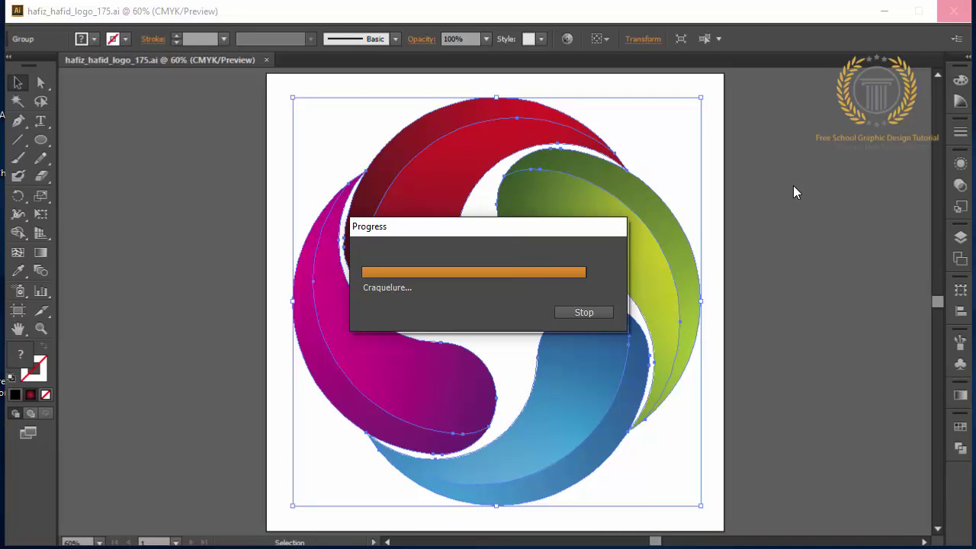
- Undo the texture, deselect, and re-save hafiz_hafid_logo_175.ai as Illustrator CS6
key("ctrl+z")
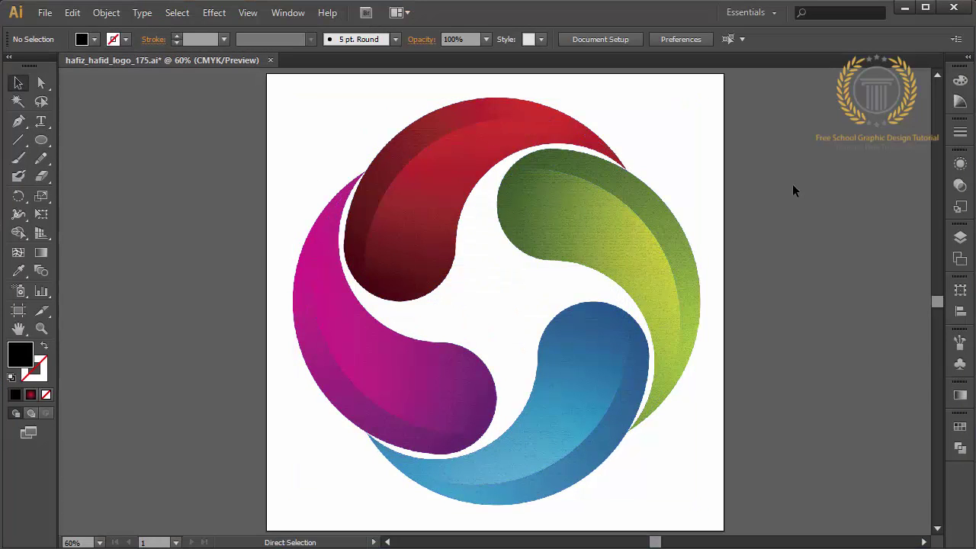
left_click(792, 184)
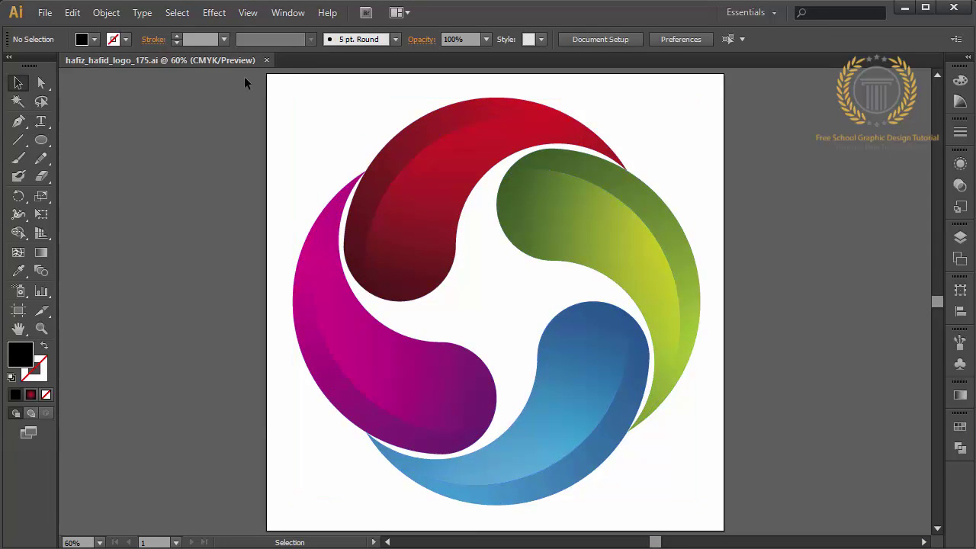
left_click(45, 12)
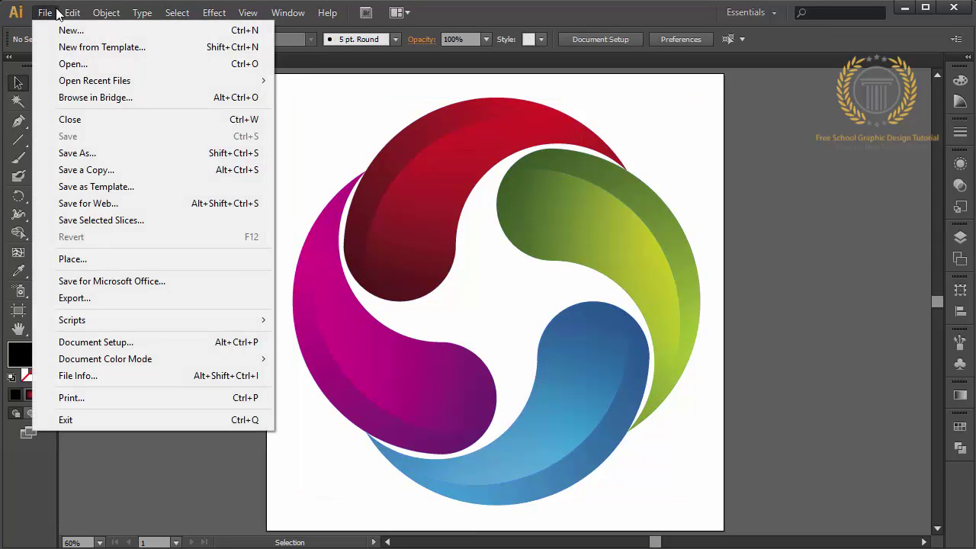
left_click(89, 152)
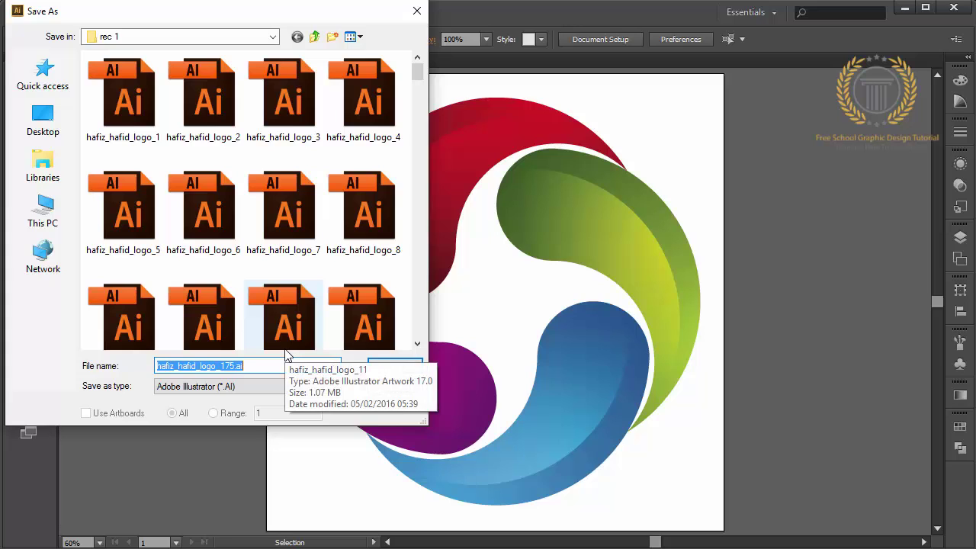
key("Return")
key("Return")
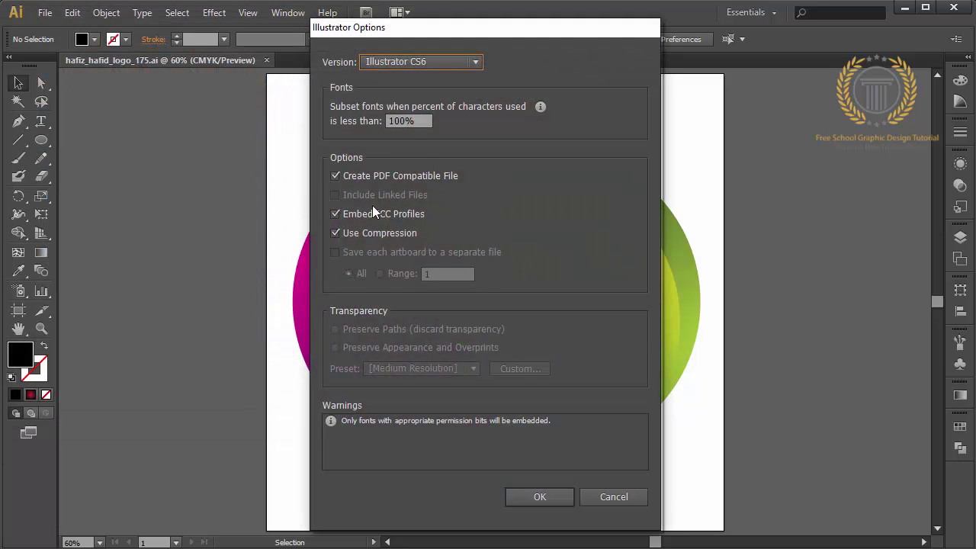
left_click(432, 61)
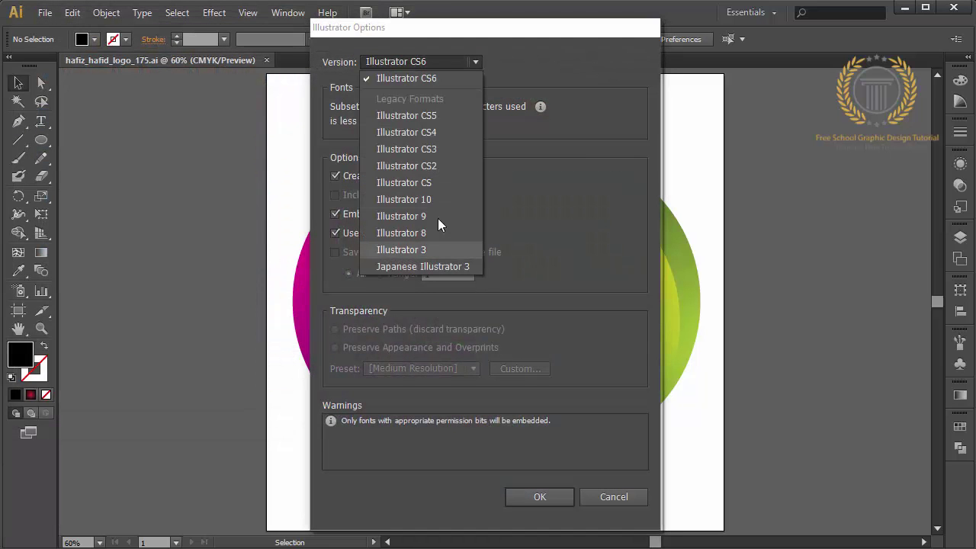
left_click(411, 79)
left_click(536, 497)
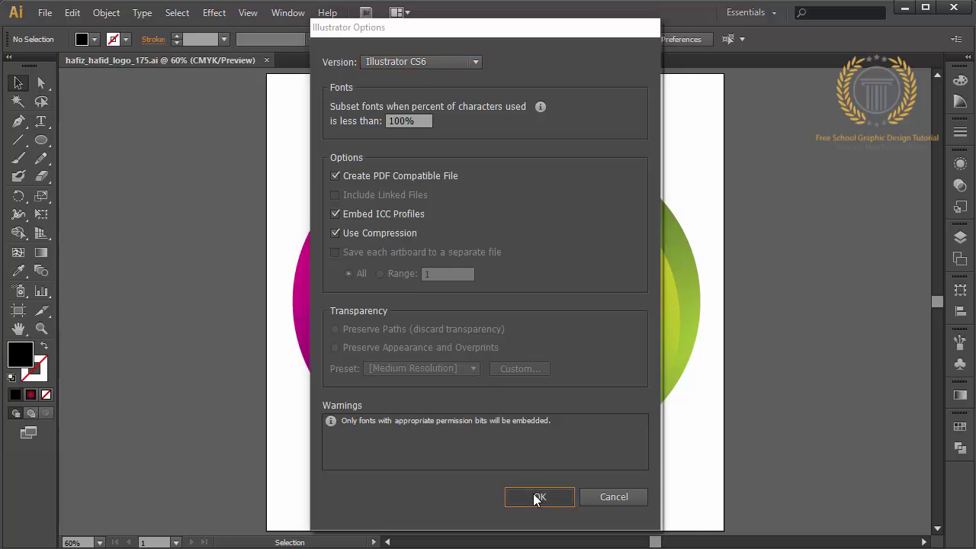